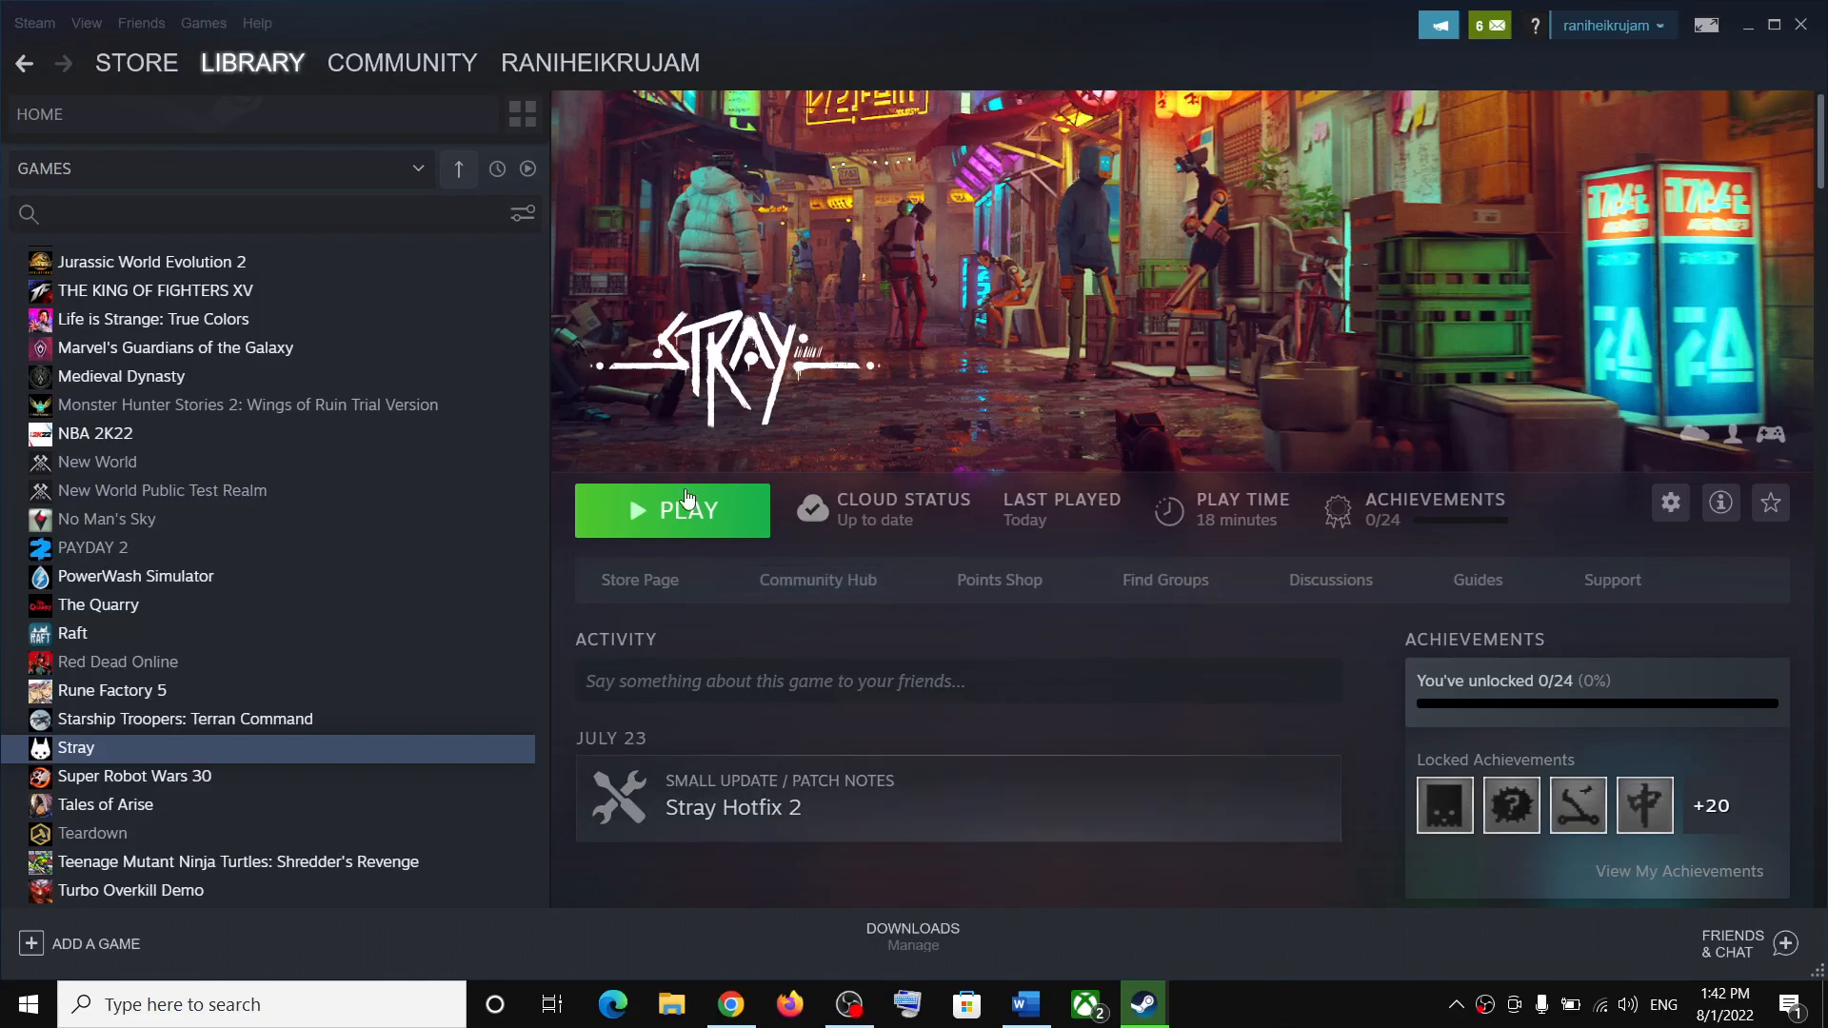
Step: Review the fix notes in Word, highlighting the VCRUNTIME140.dll names and the document text
left_click(1027, 1005)
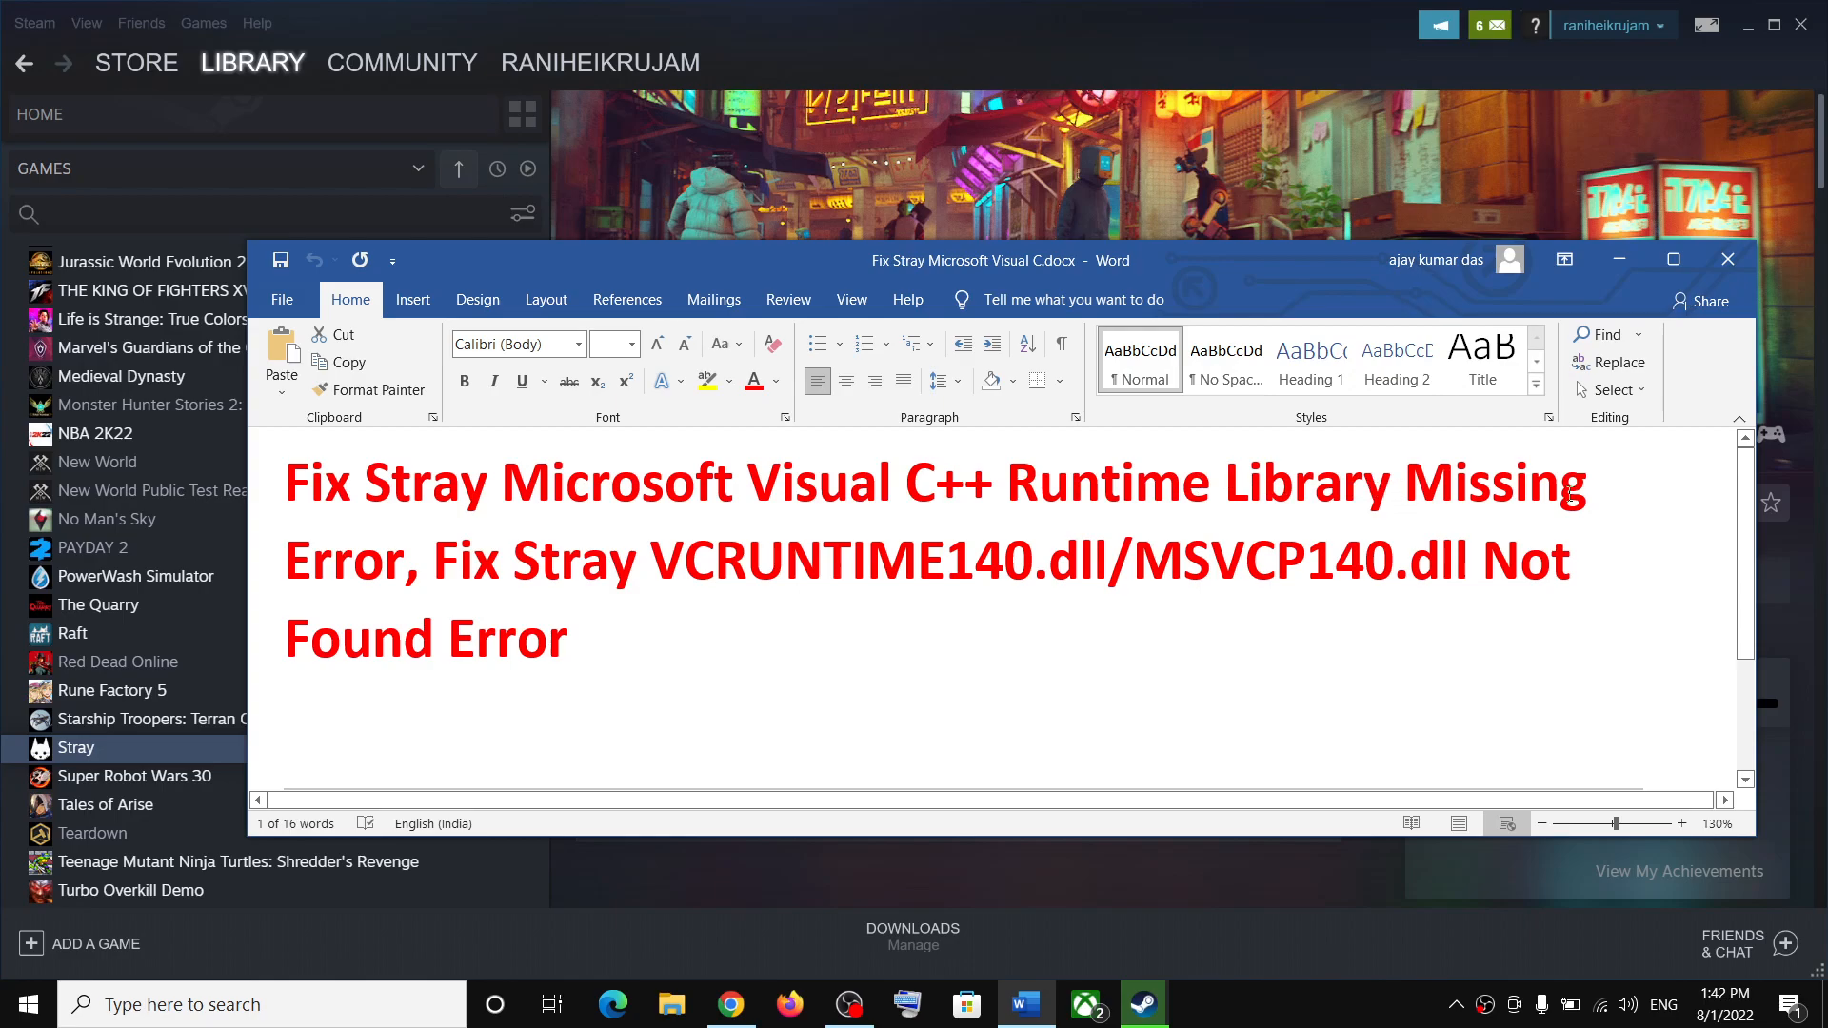
left_click_drag(655, 557, 1200, 545)
left_click_drag(1390, 555, 1482, 557)
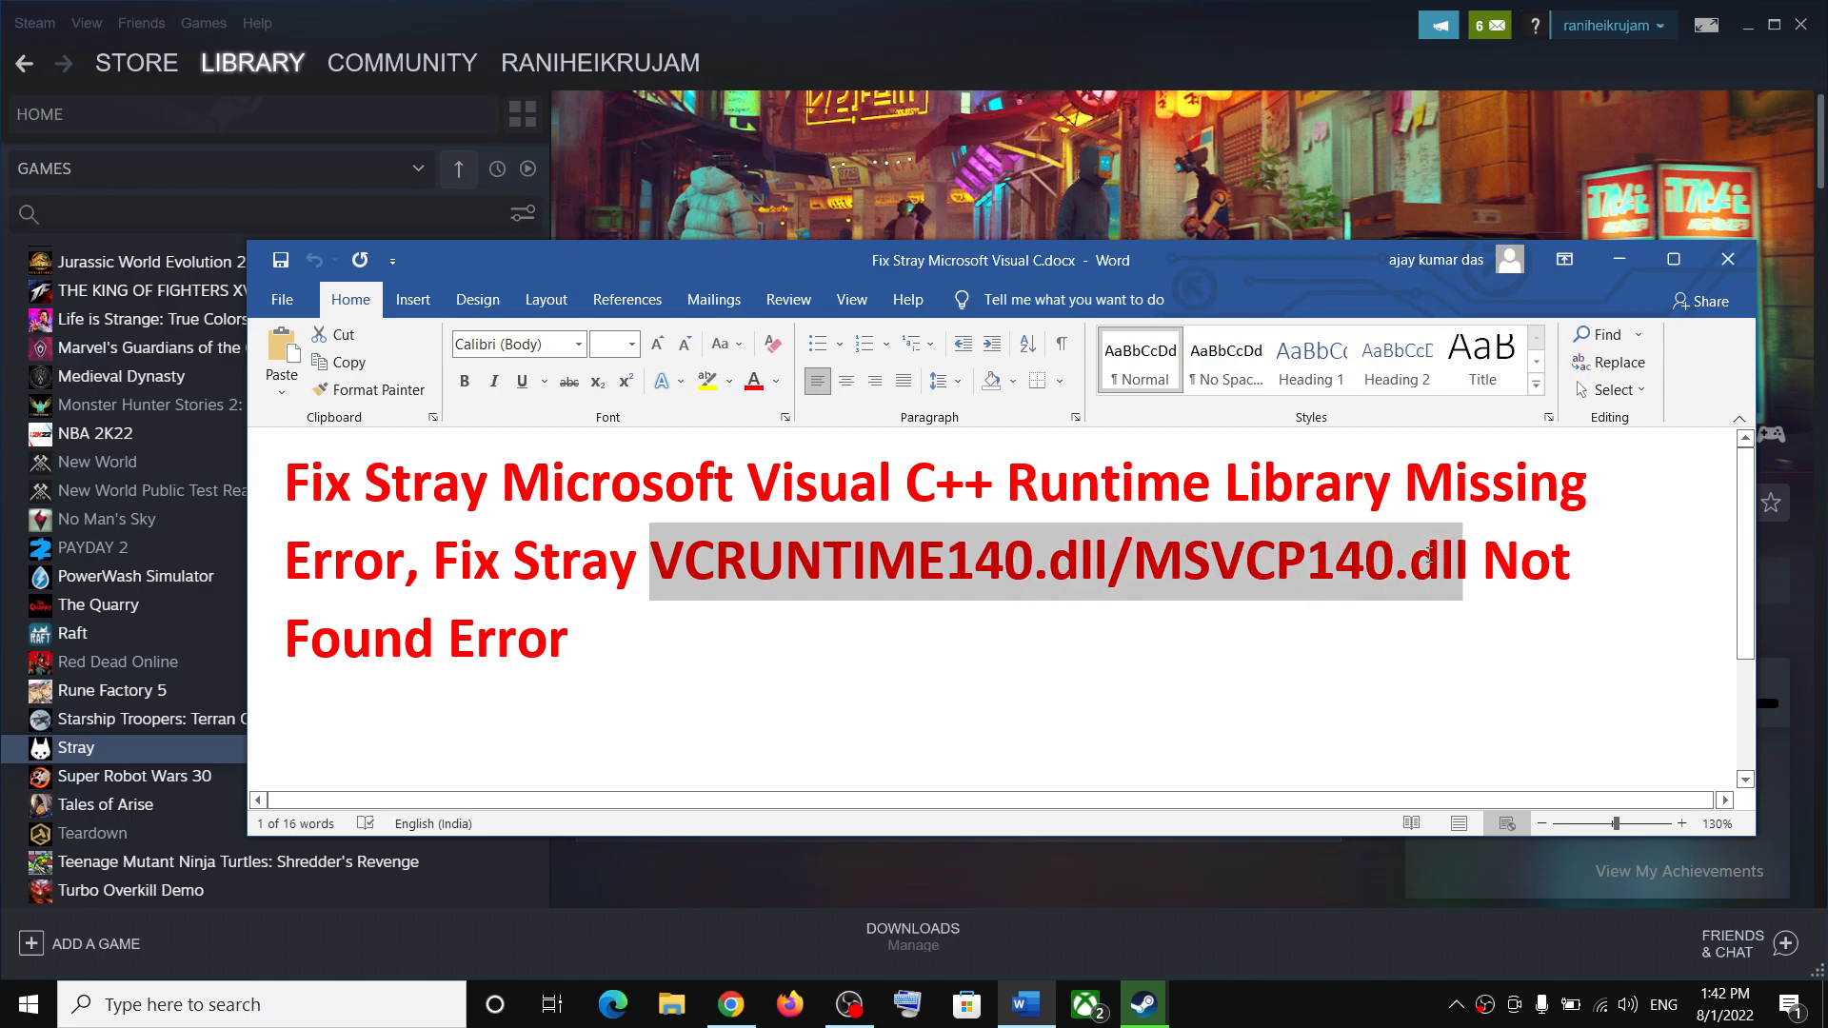
left_click(568, 652)
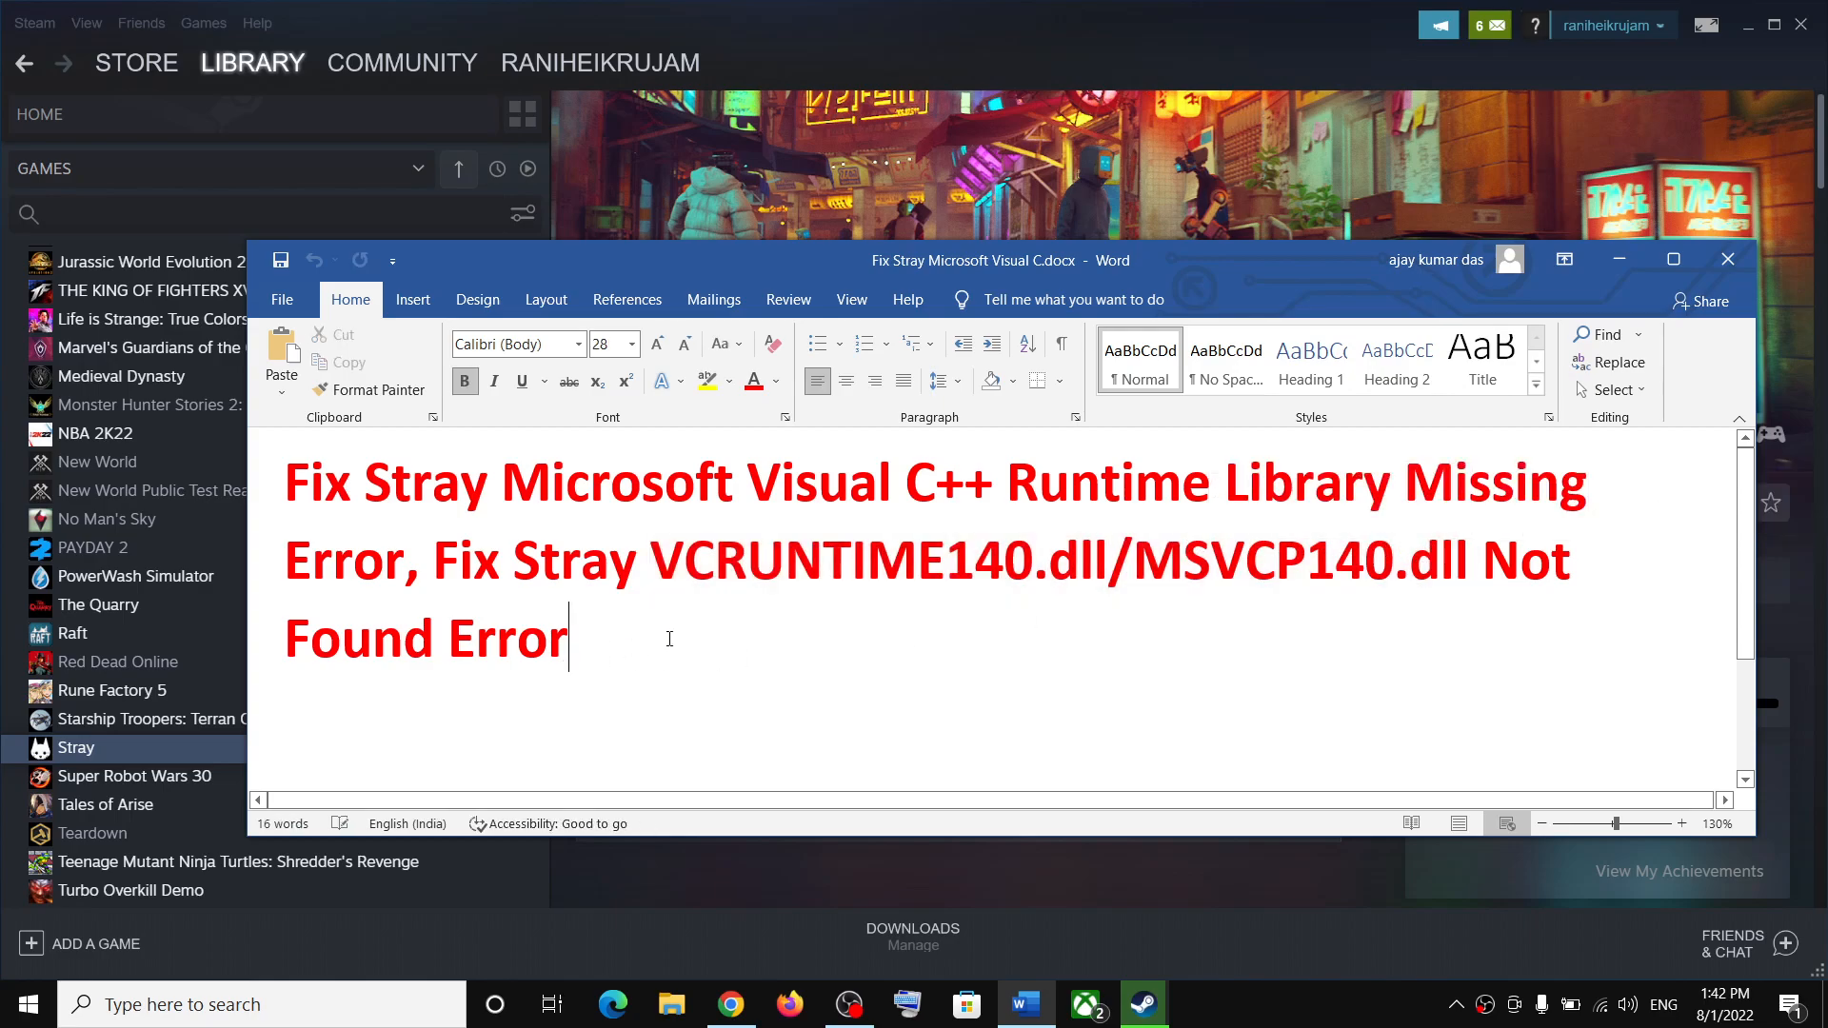
key("ctrl+a")
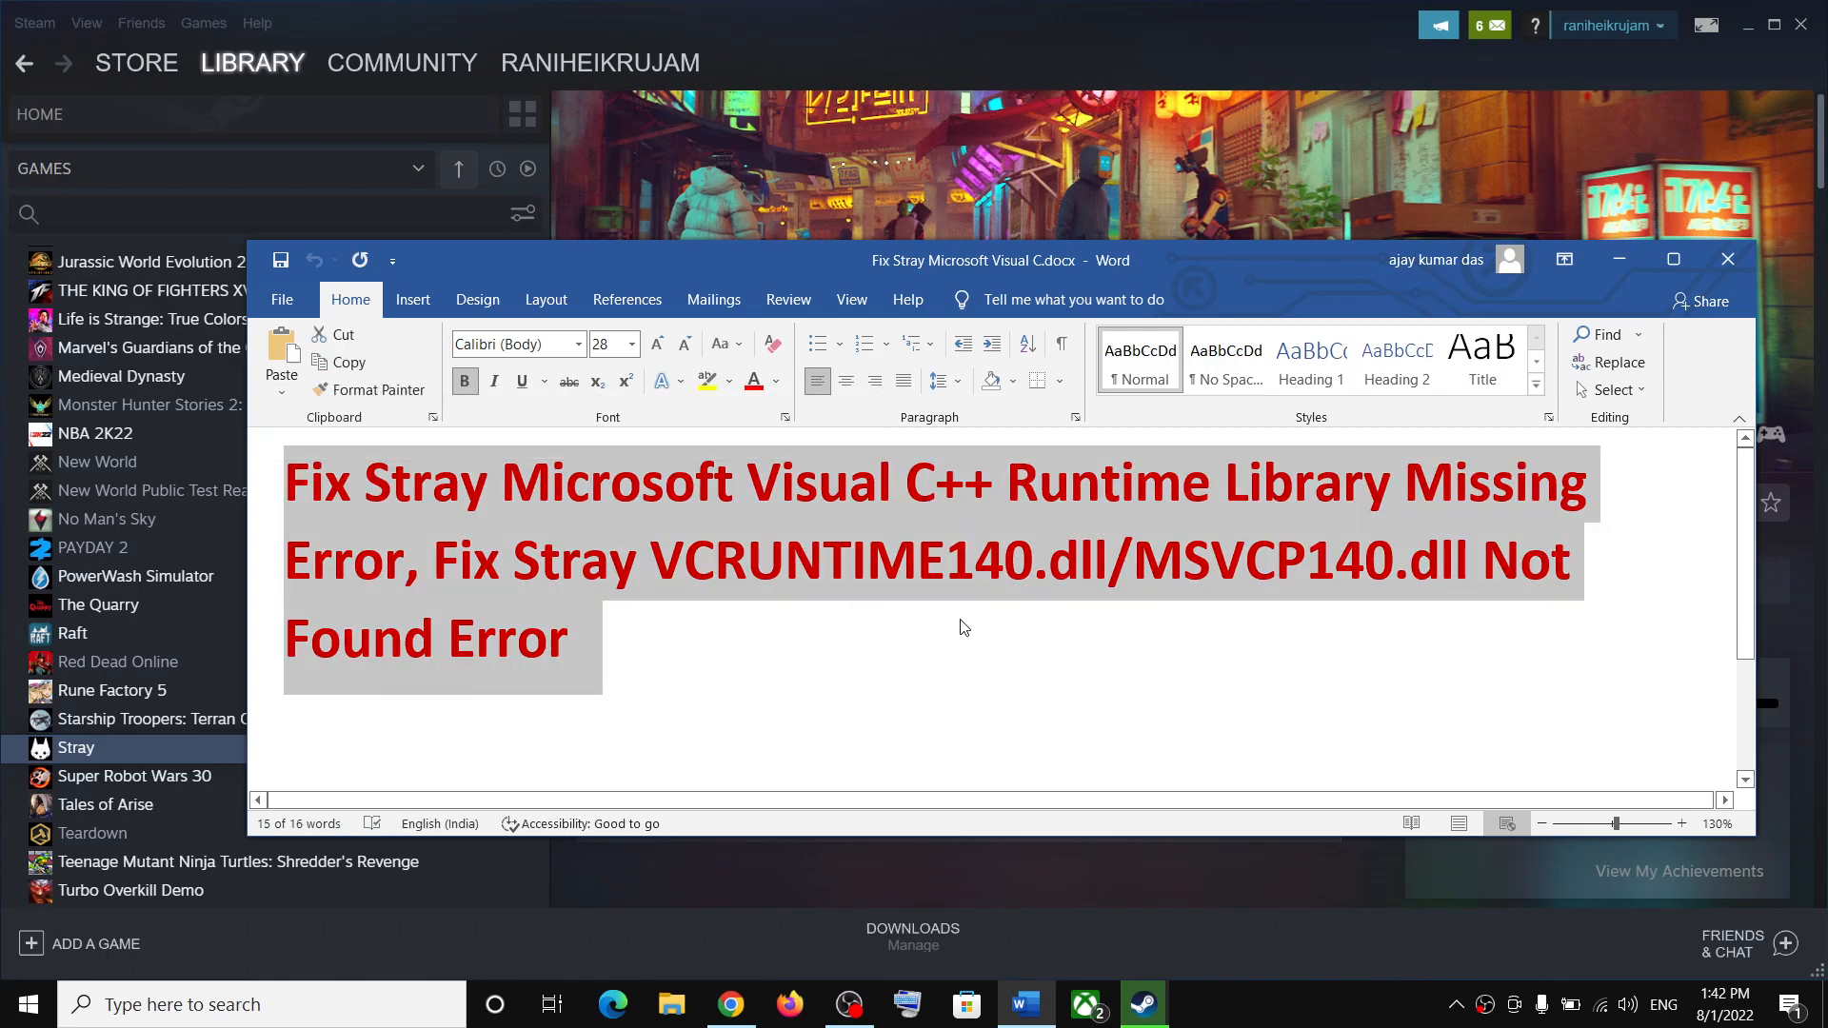
left_click(1620, 260)
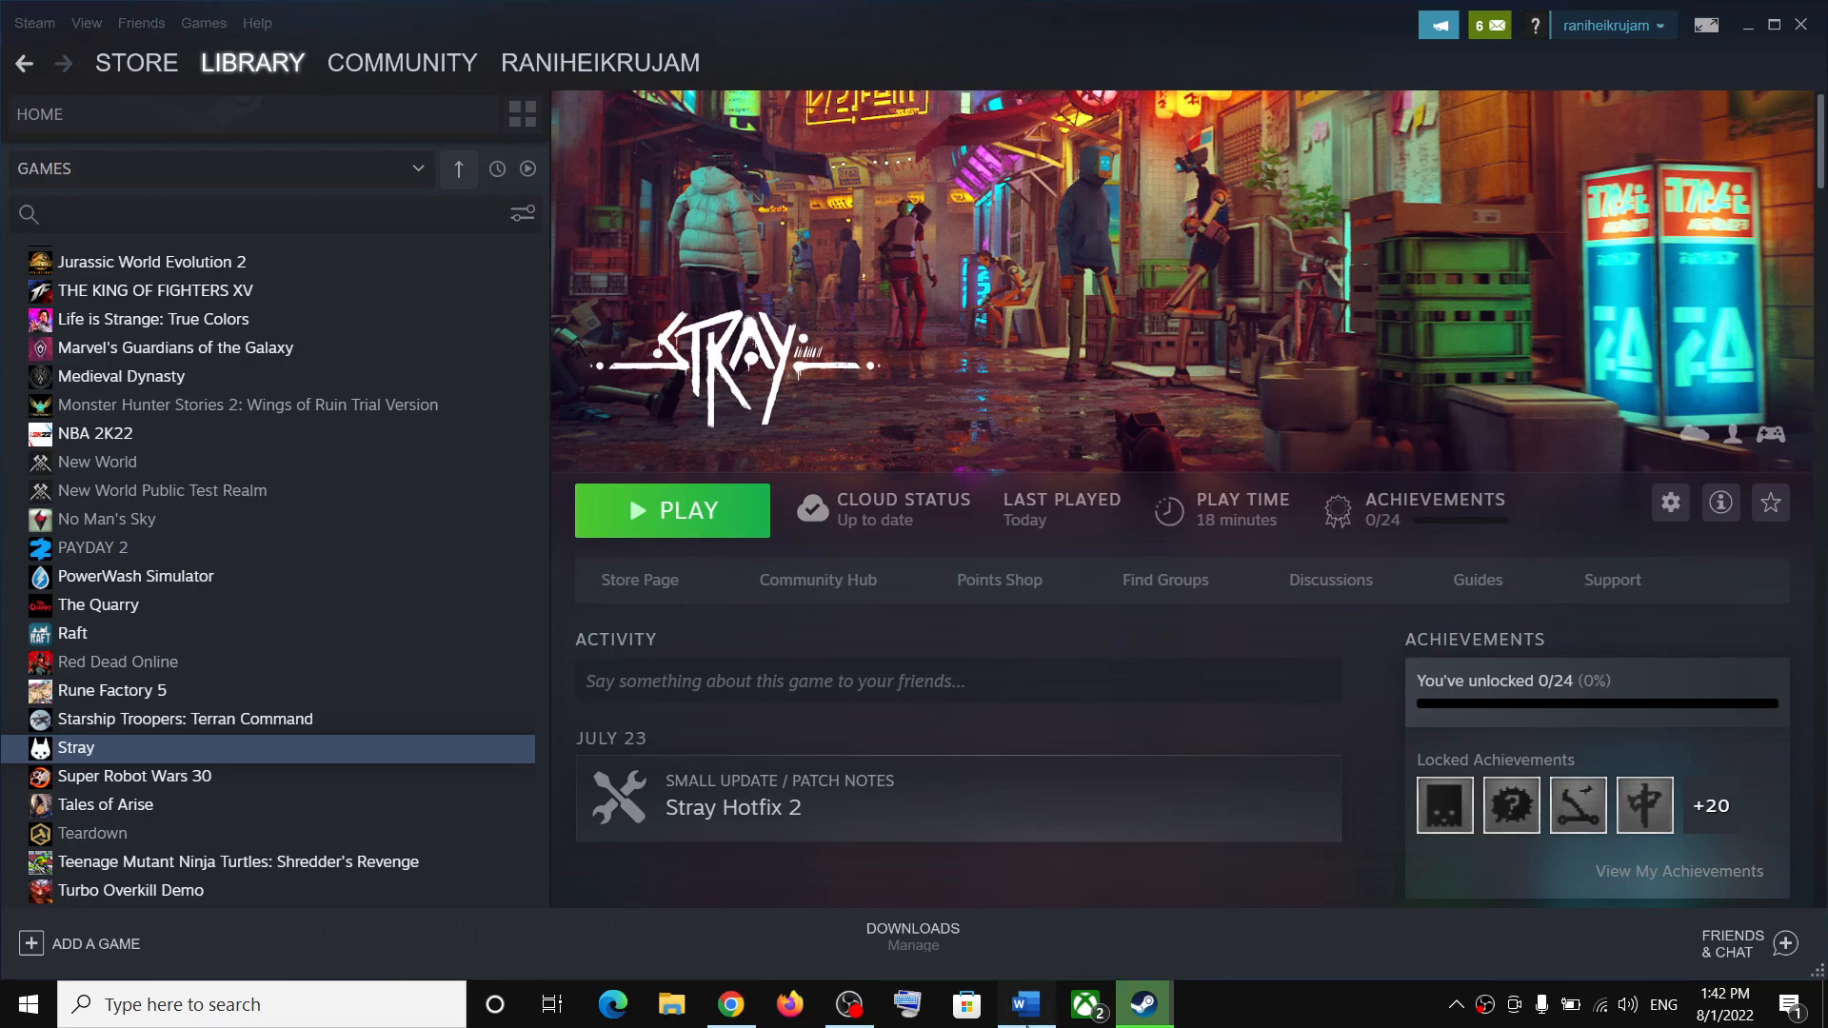
Step: Copy the Microsoft docs link for the latest Visual C++ redistributable downloads
left_click(1024, 1006)
scroll(1057, 722, "down", 3)
triple_click(653, 688)
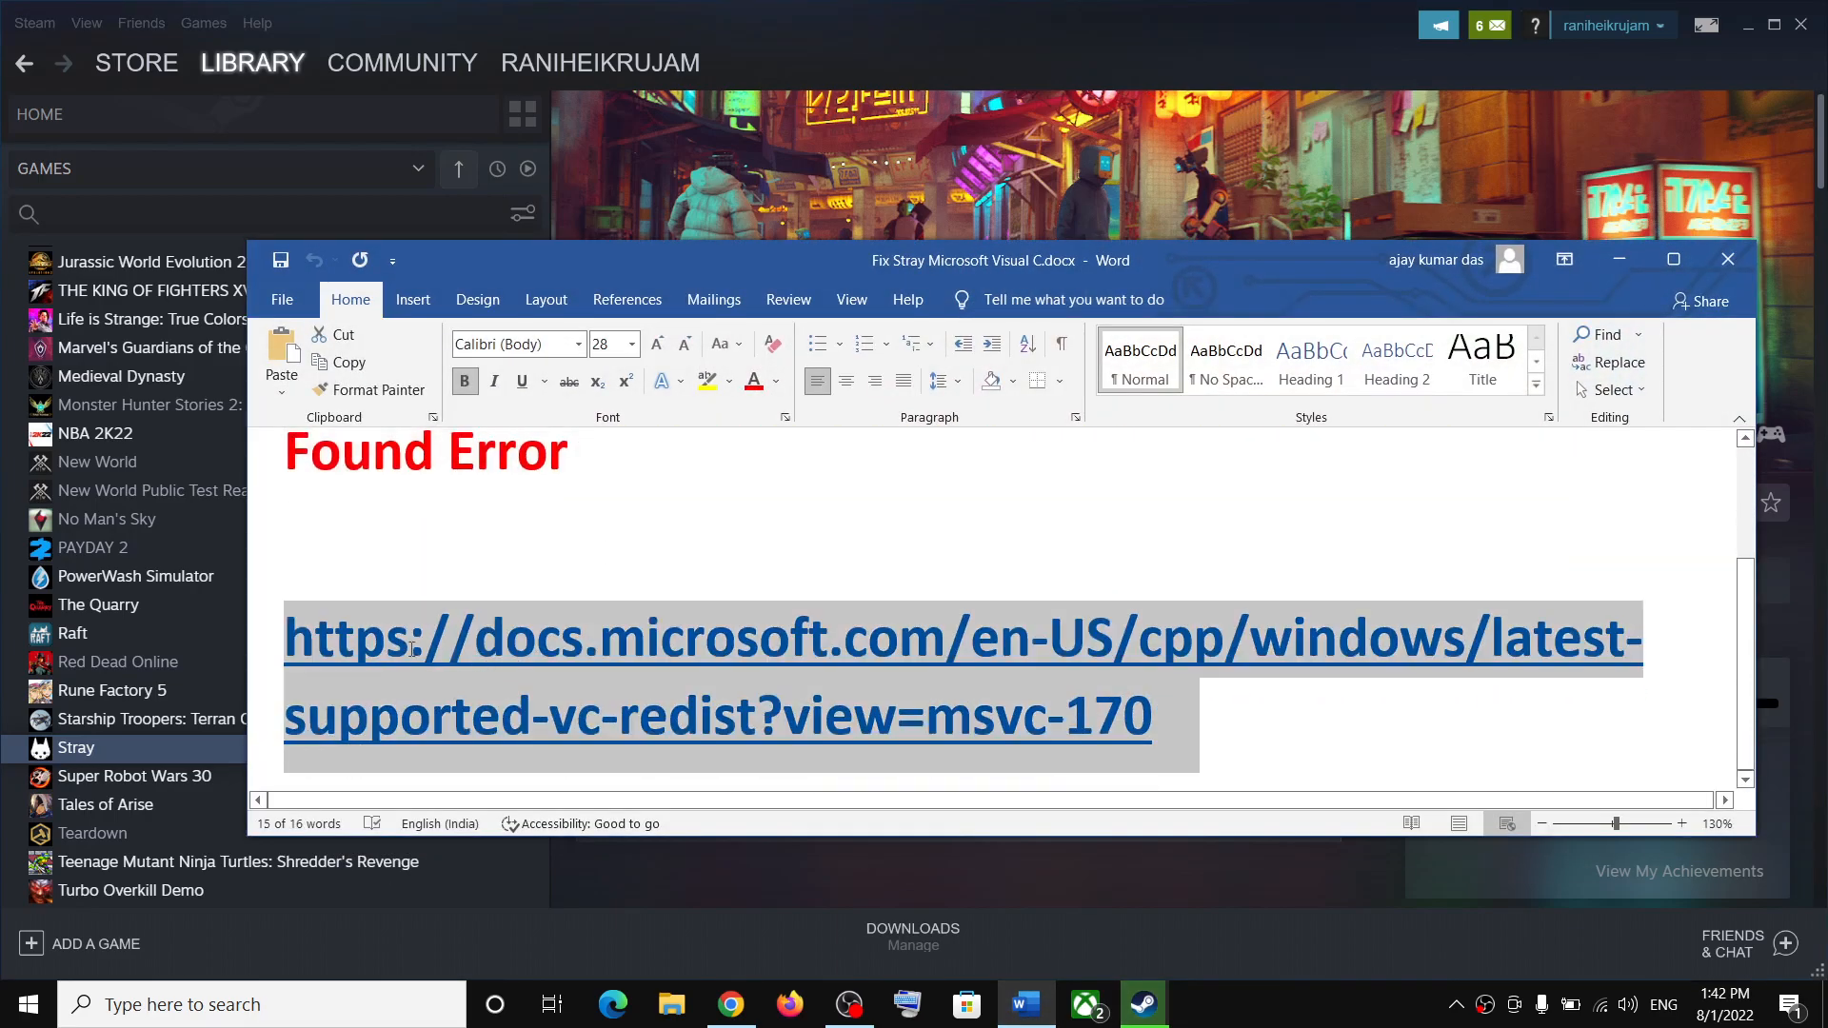
right_click(465, 672)
left_click(540, 294)
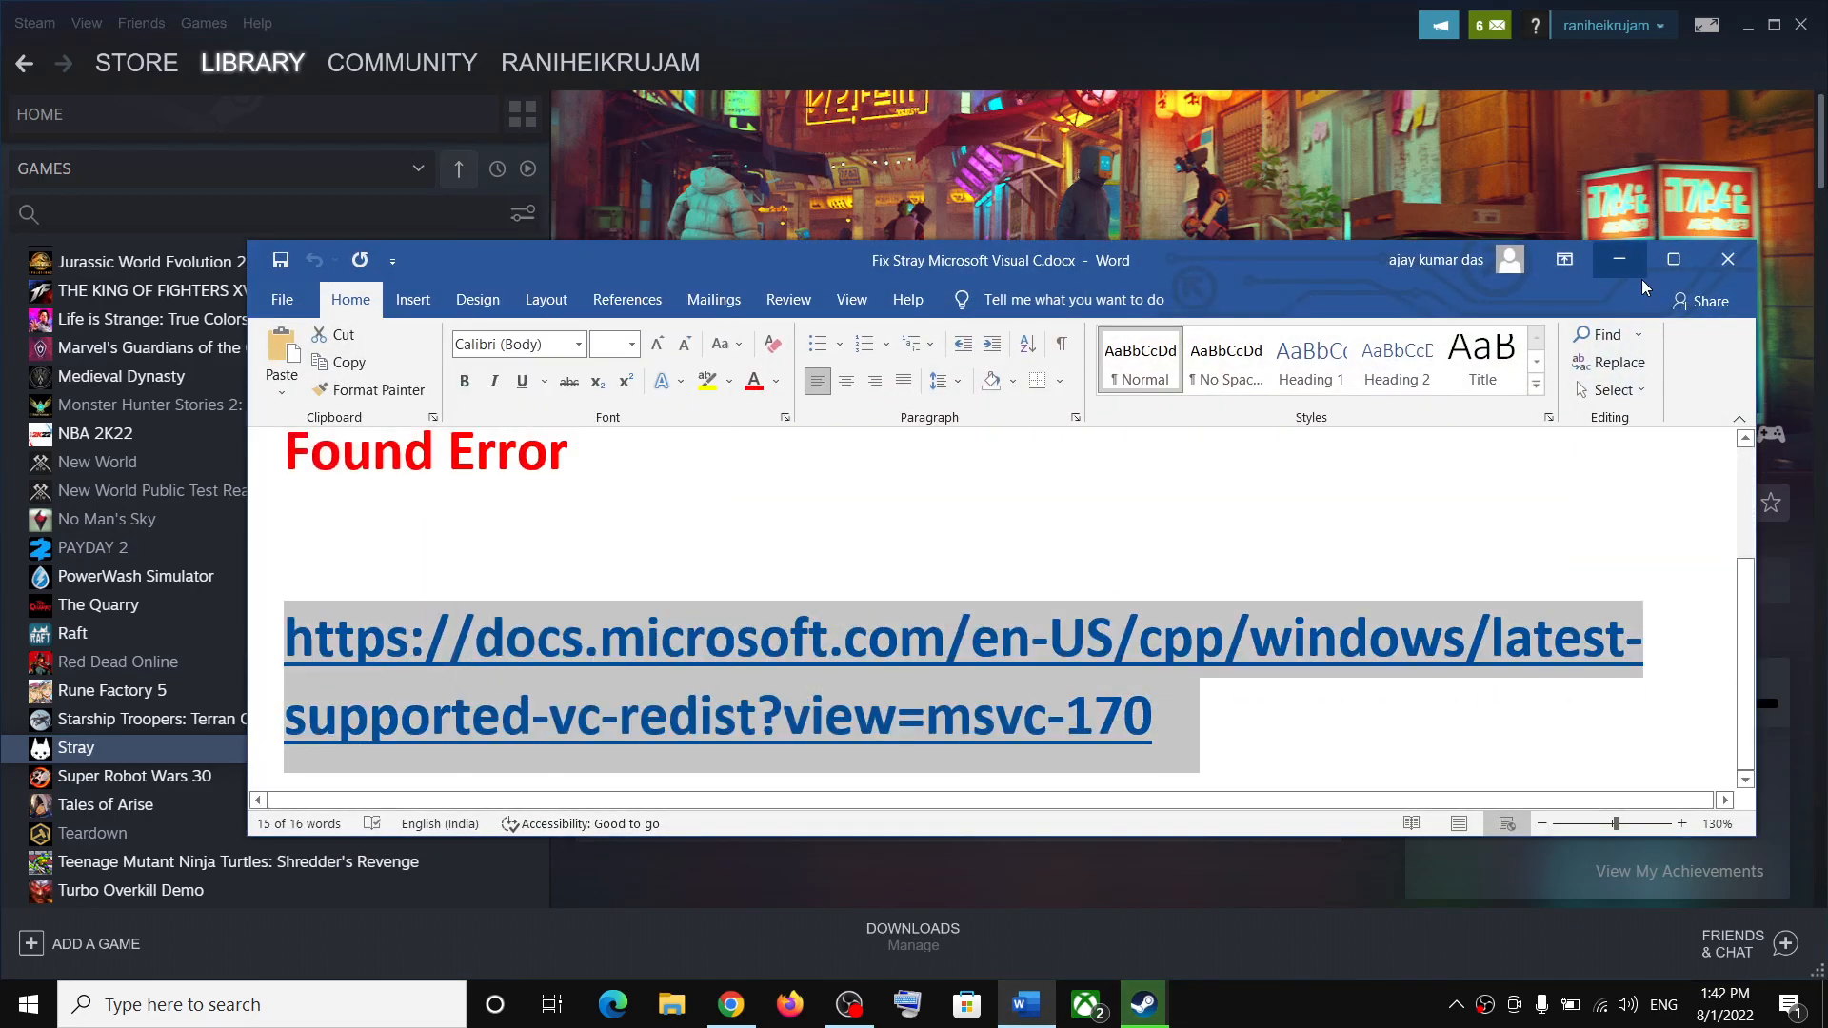
Step: Download vc_redist.x86.exe from the Visual Studio 2015-2022 table on the Microsoft docs page
left_click(1620, 261)
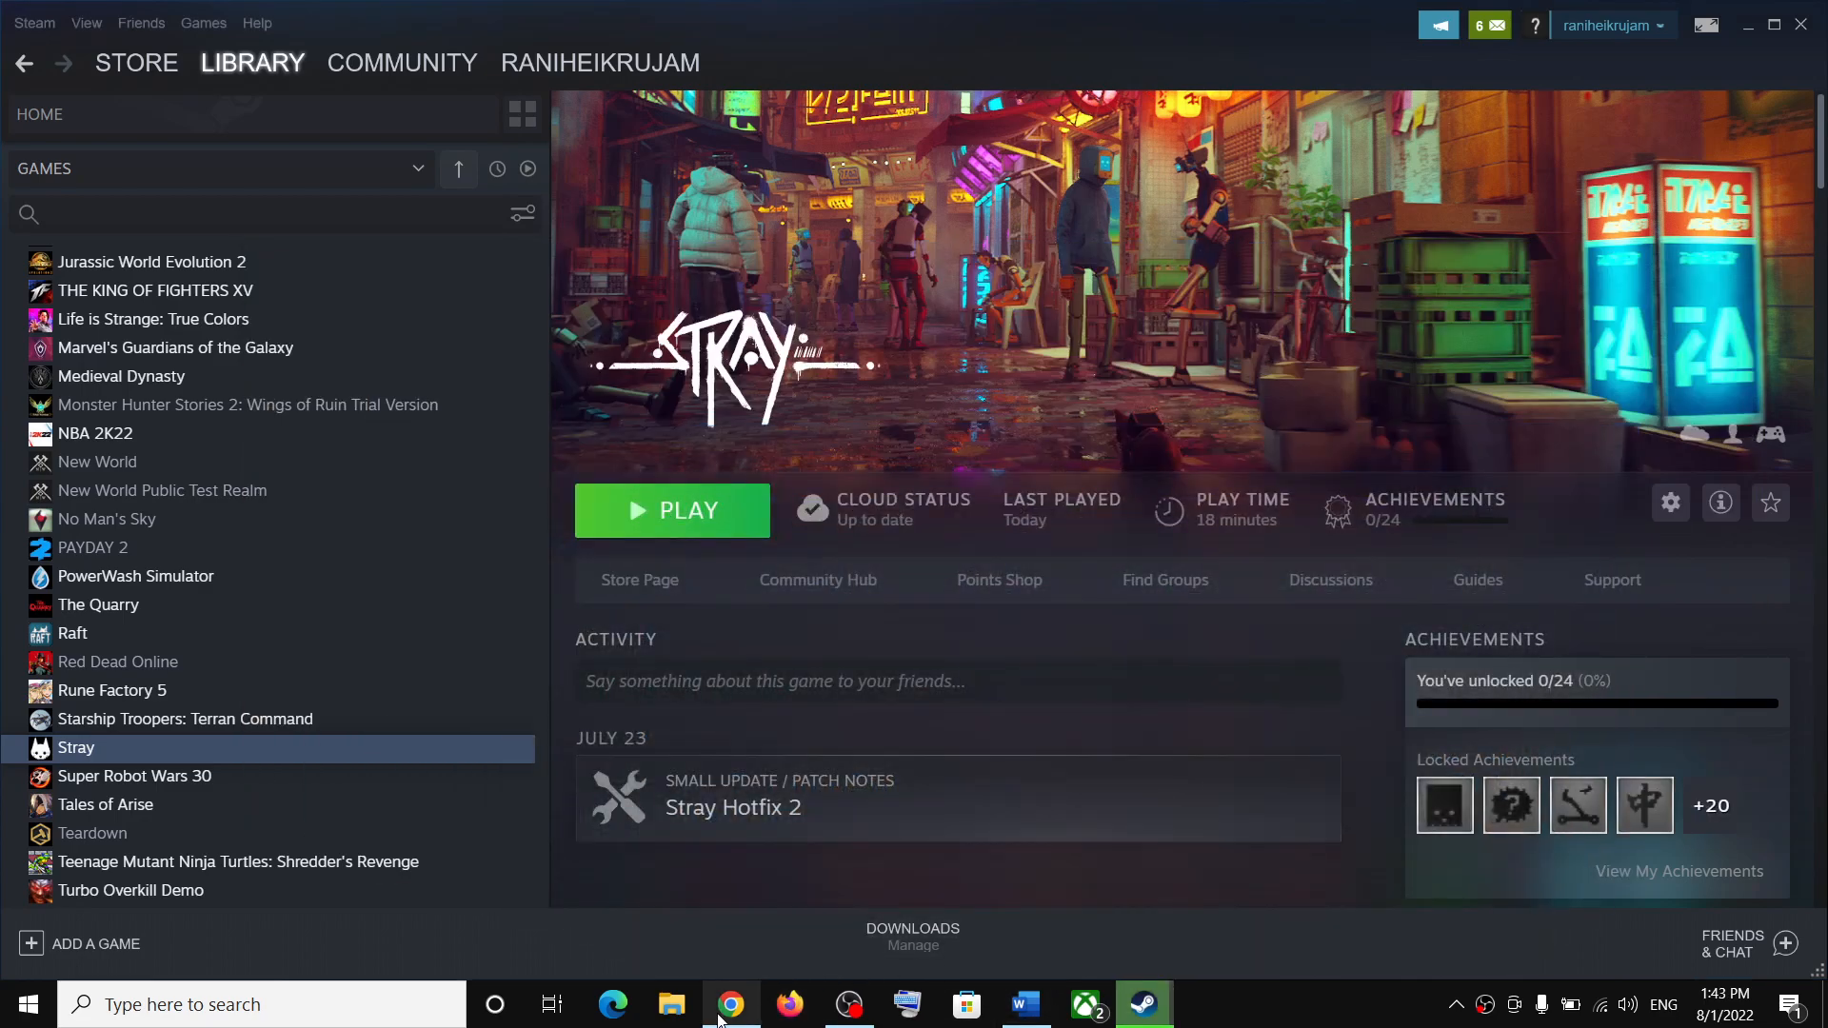
left_click(724, 1009)
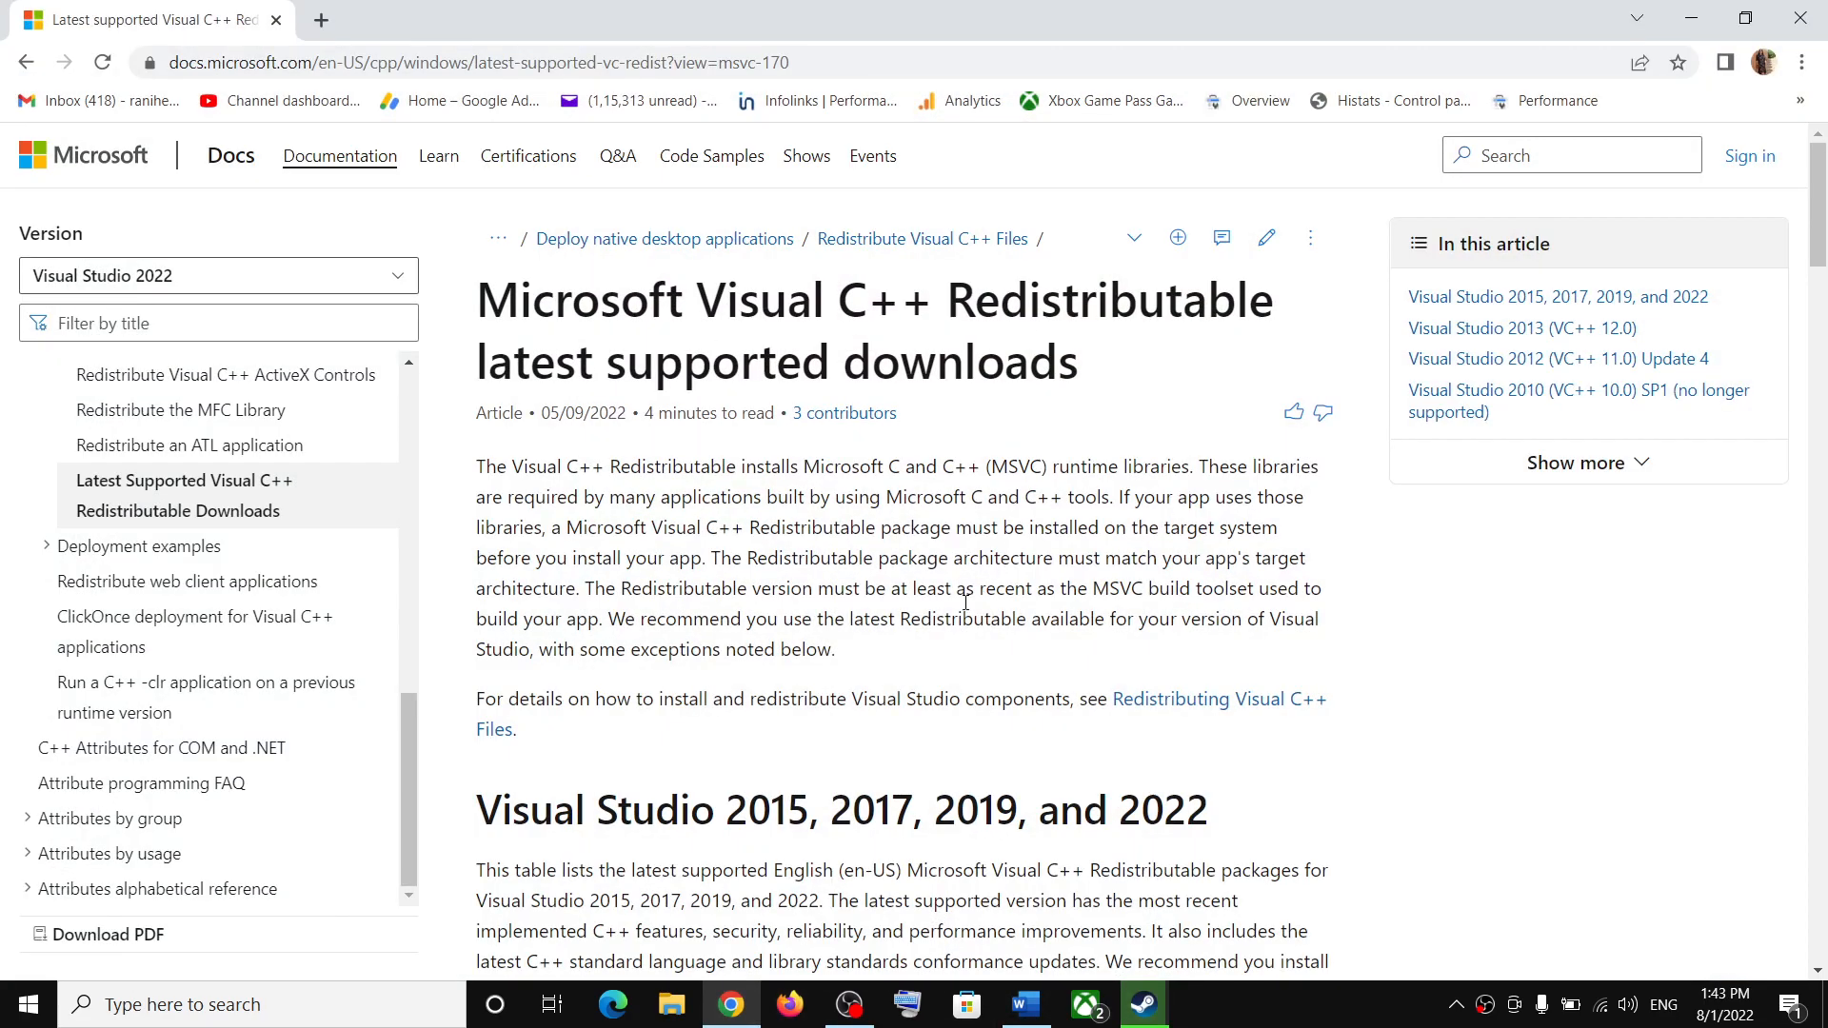
scroll(929, 663, "down", 2)
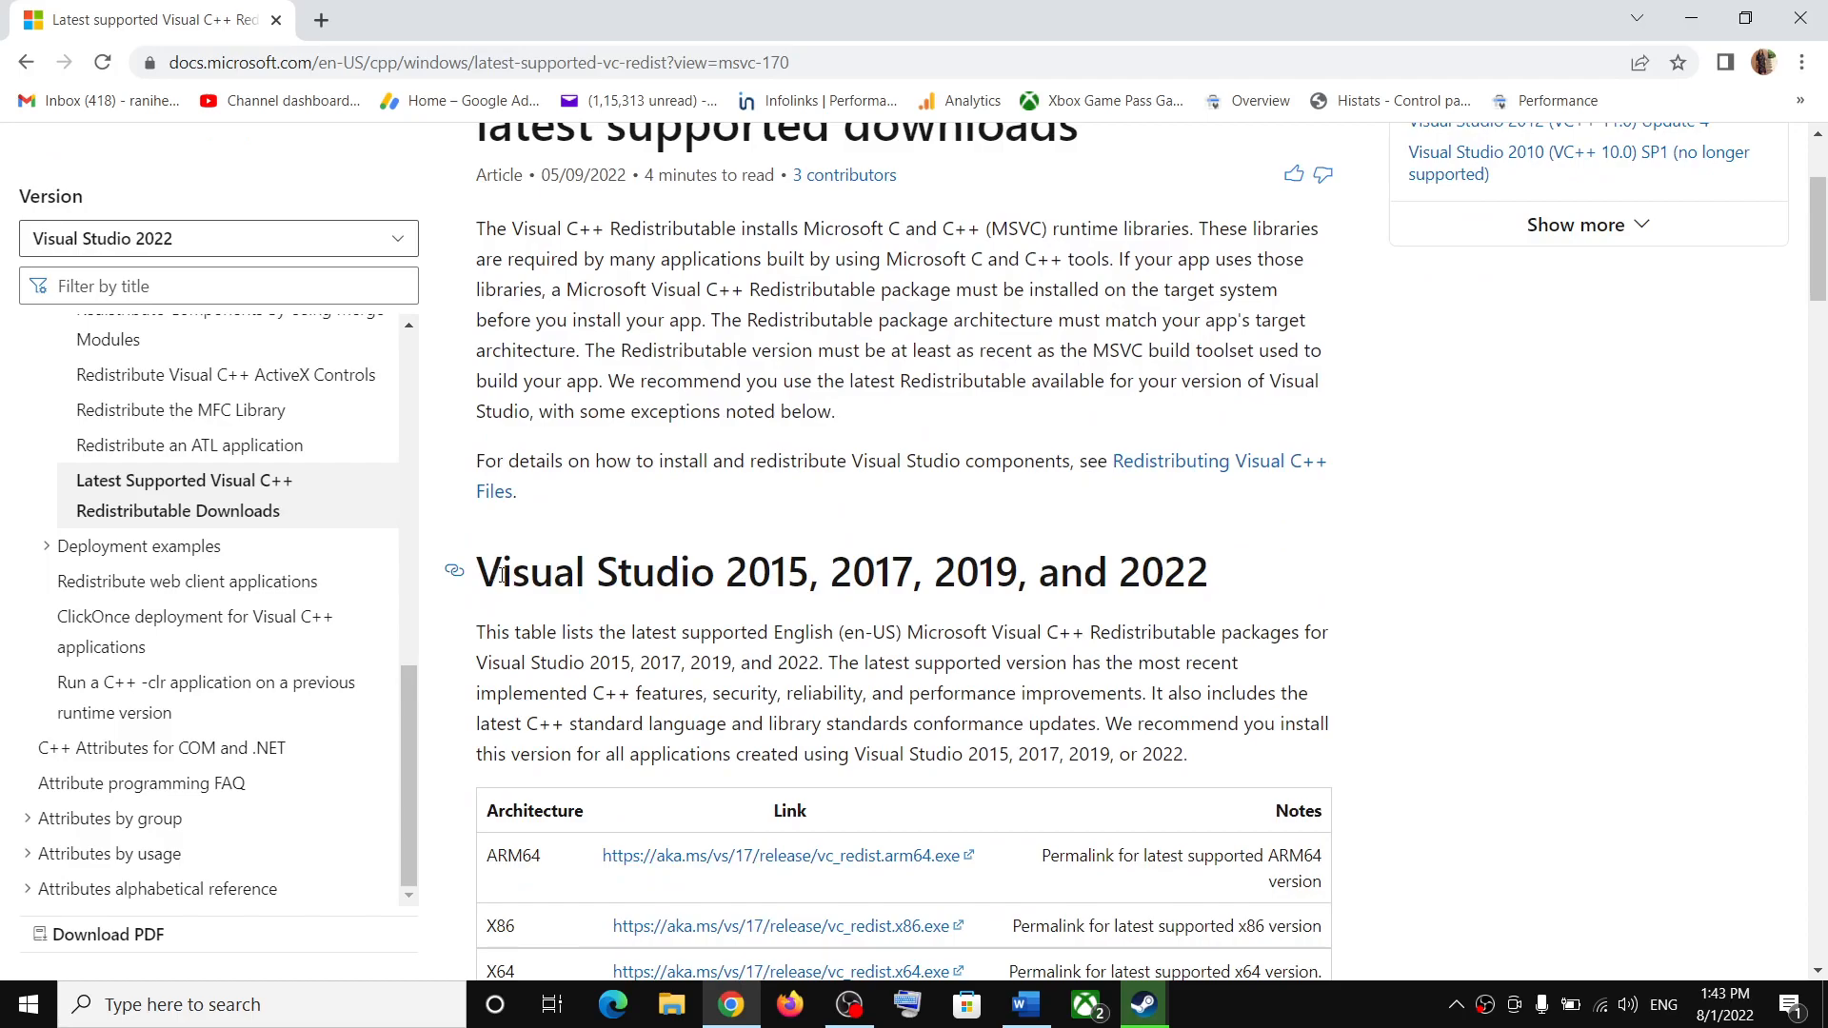
left_click_drag(517, 576, 1214, 578)
scroll(596, 604, "down", 3)
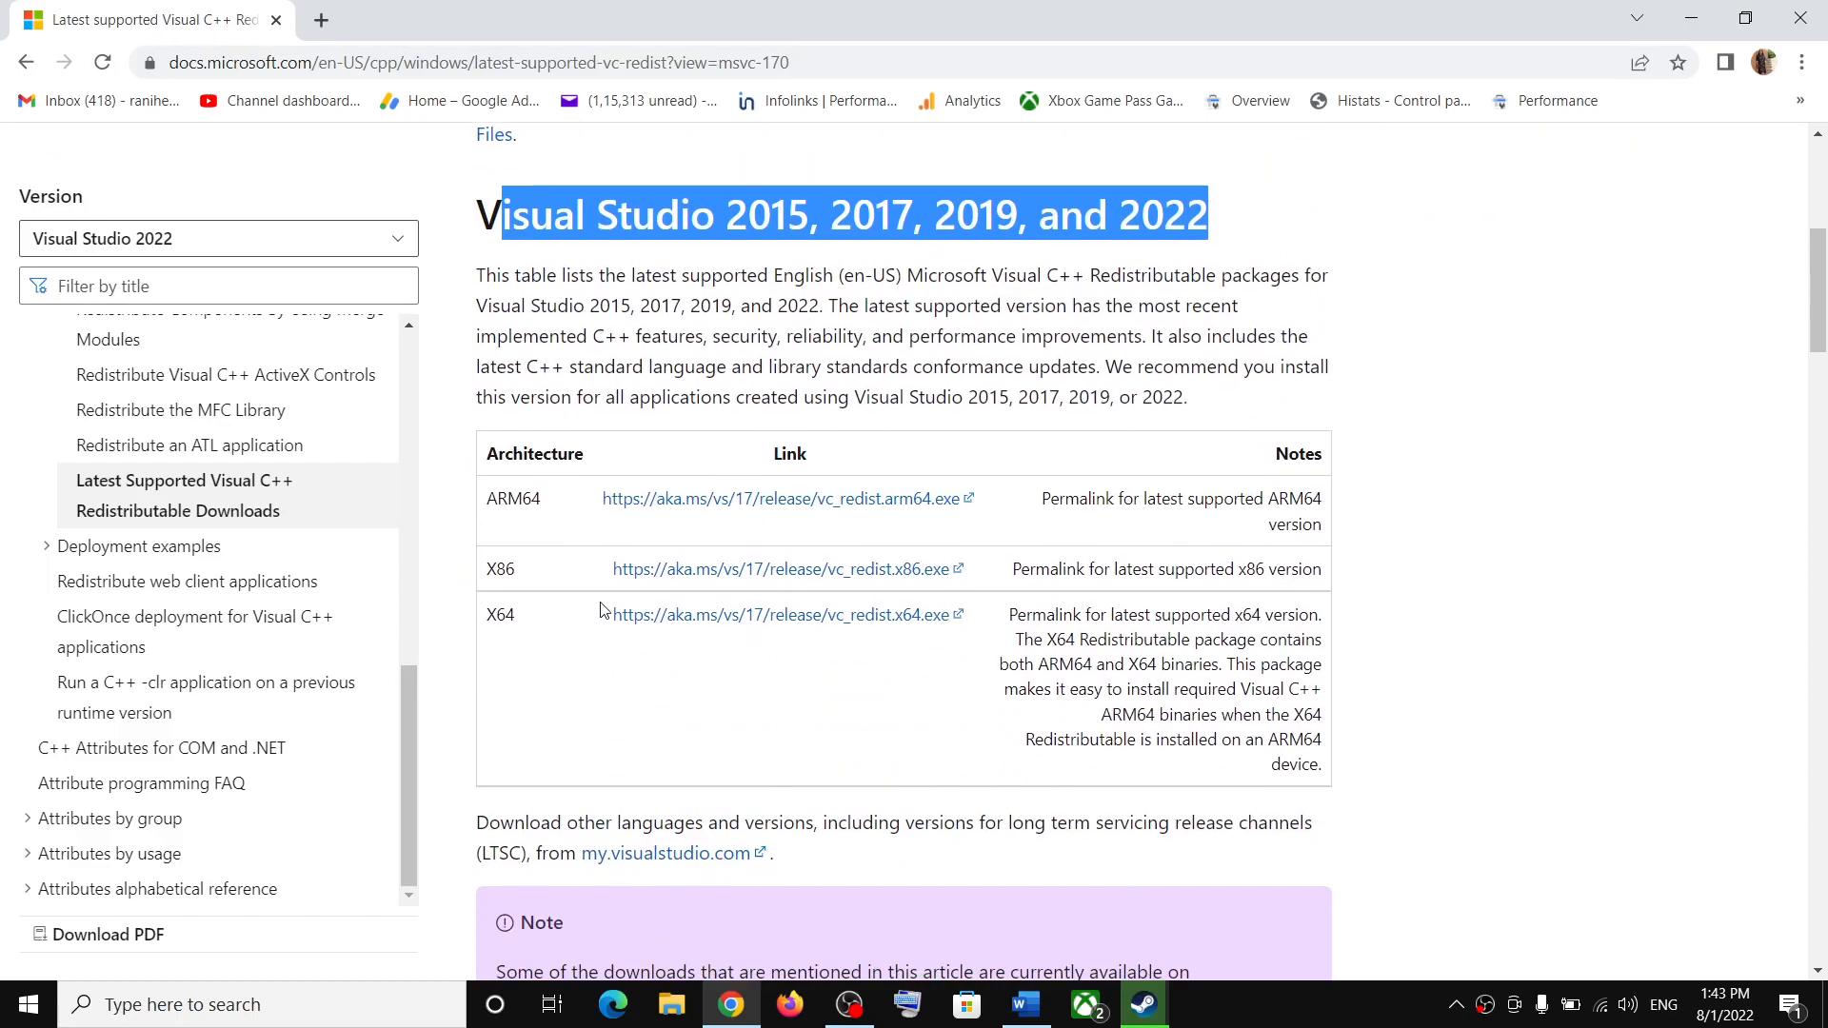
mouse_move(490, 569)
left_mouse_down()
mouse_move(542, 577)
mouse_move(528, 628)
left_mouse_up()
left_click_drag(478, 571, 517, 574)
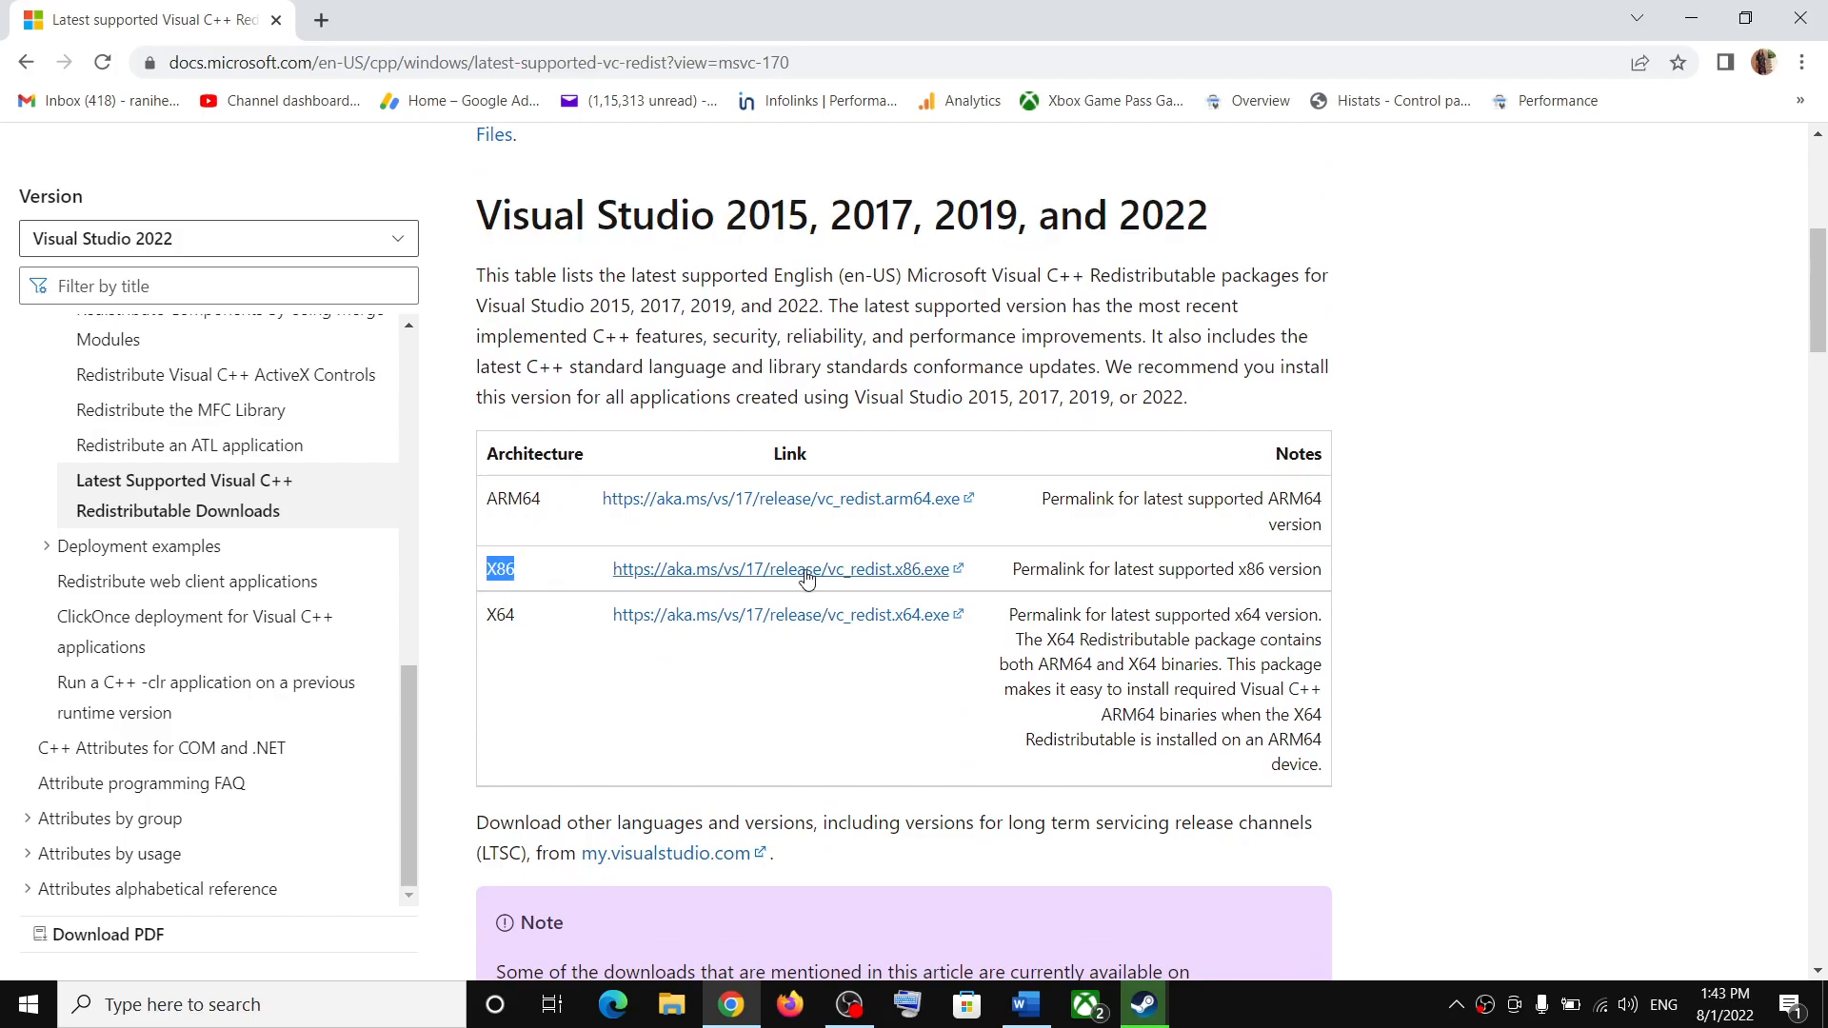
left_click(861, 577)
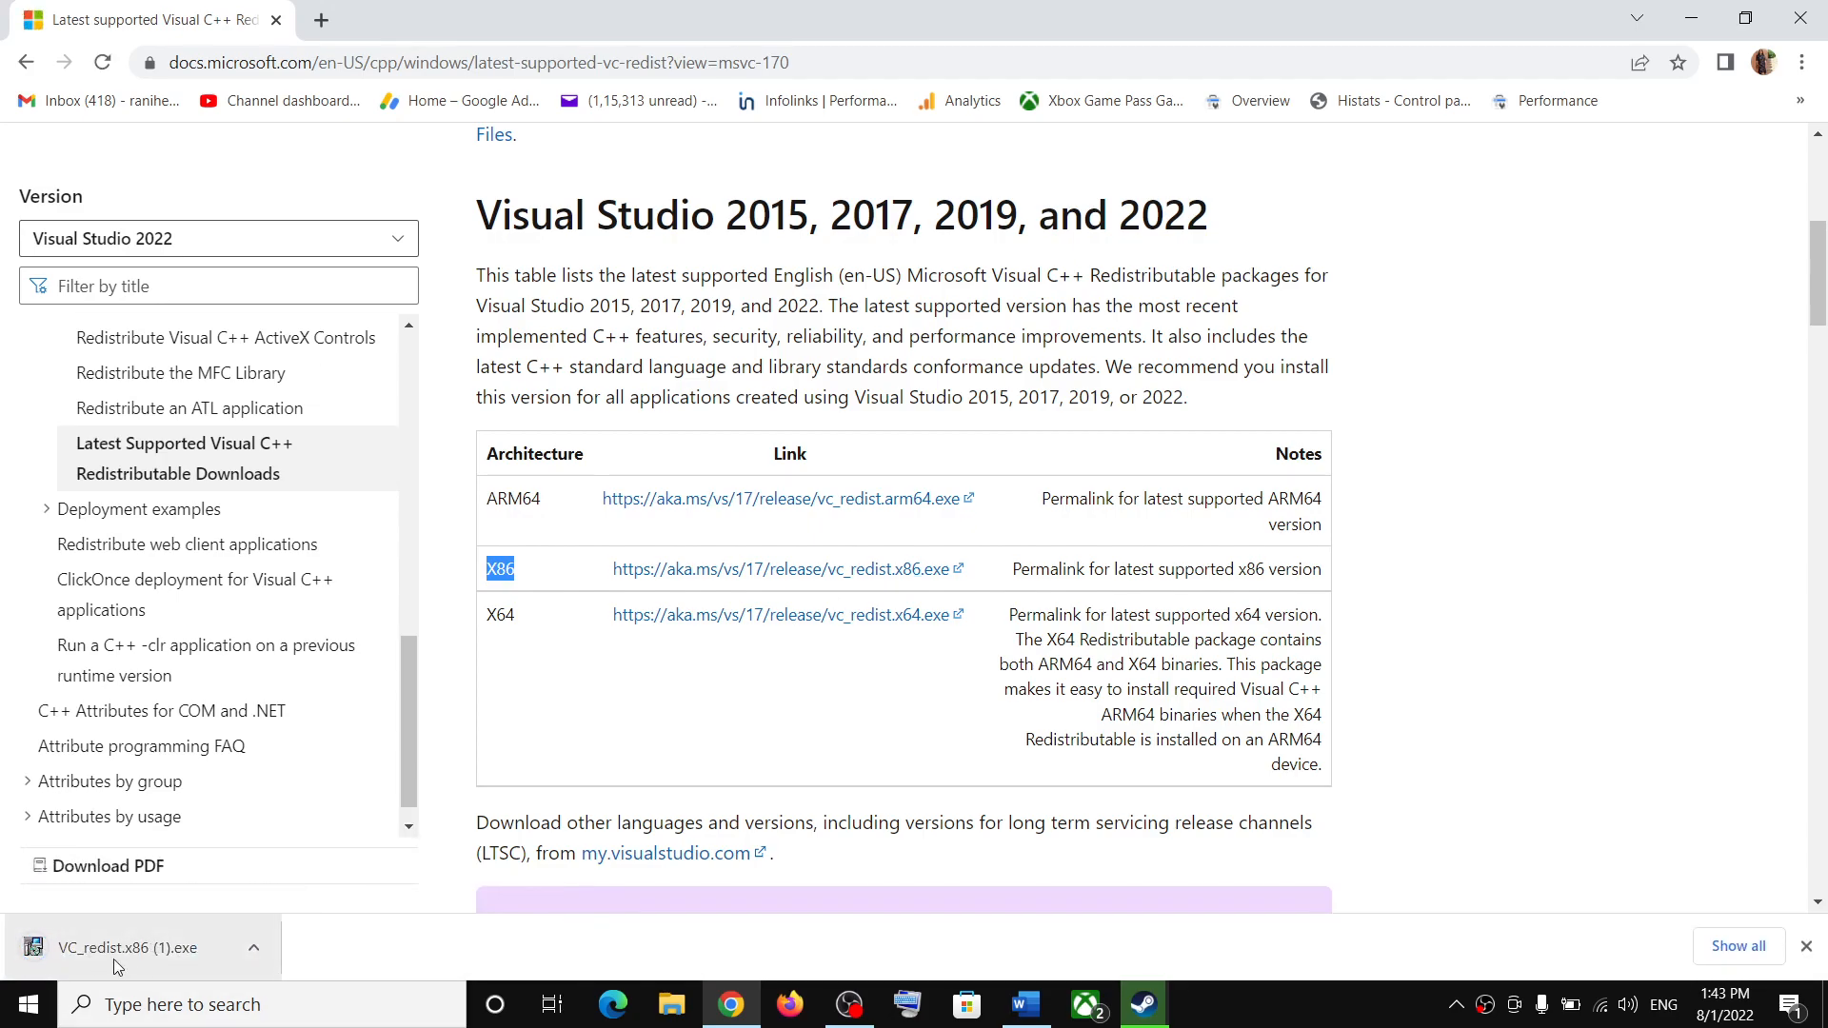
Step: Run the downloaded VC_redist.x86.exe and choose Repair in its setup dialog
left_click(119, 950)
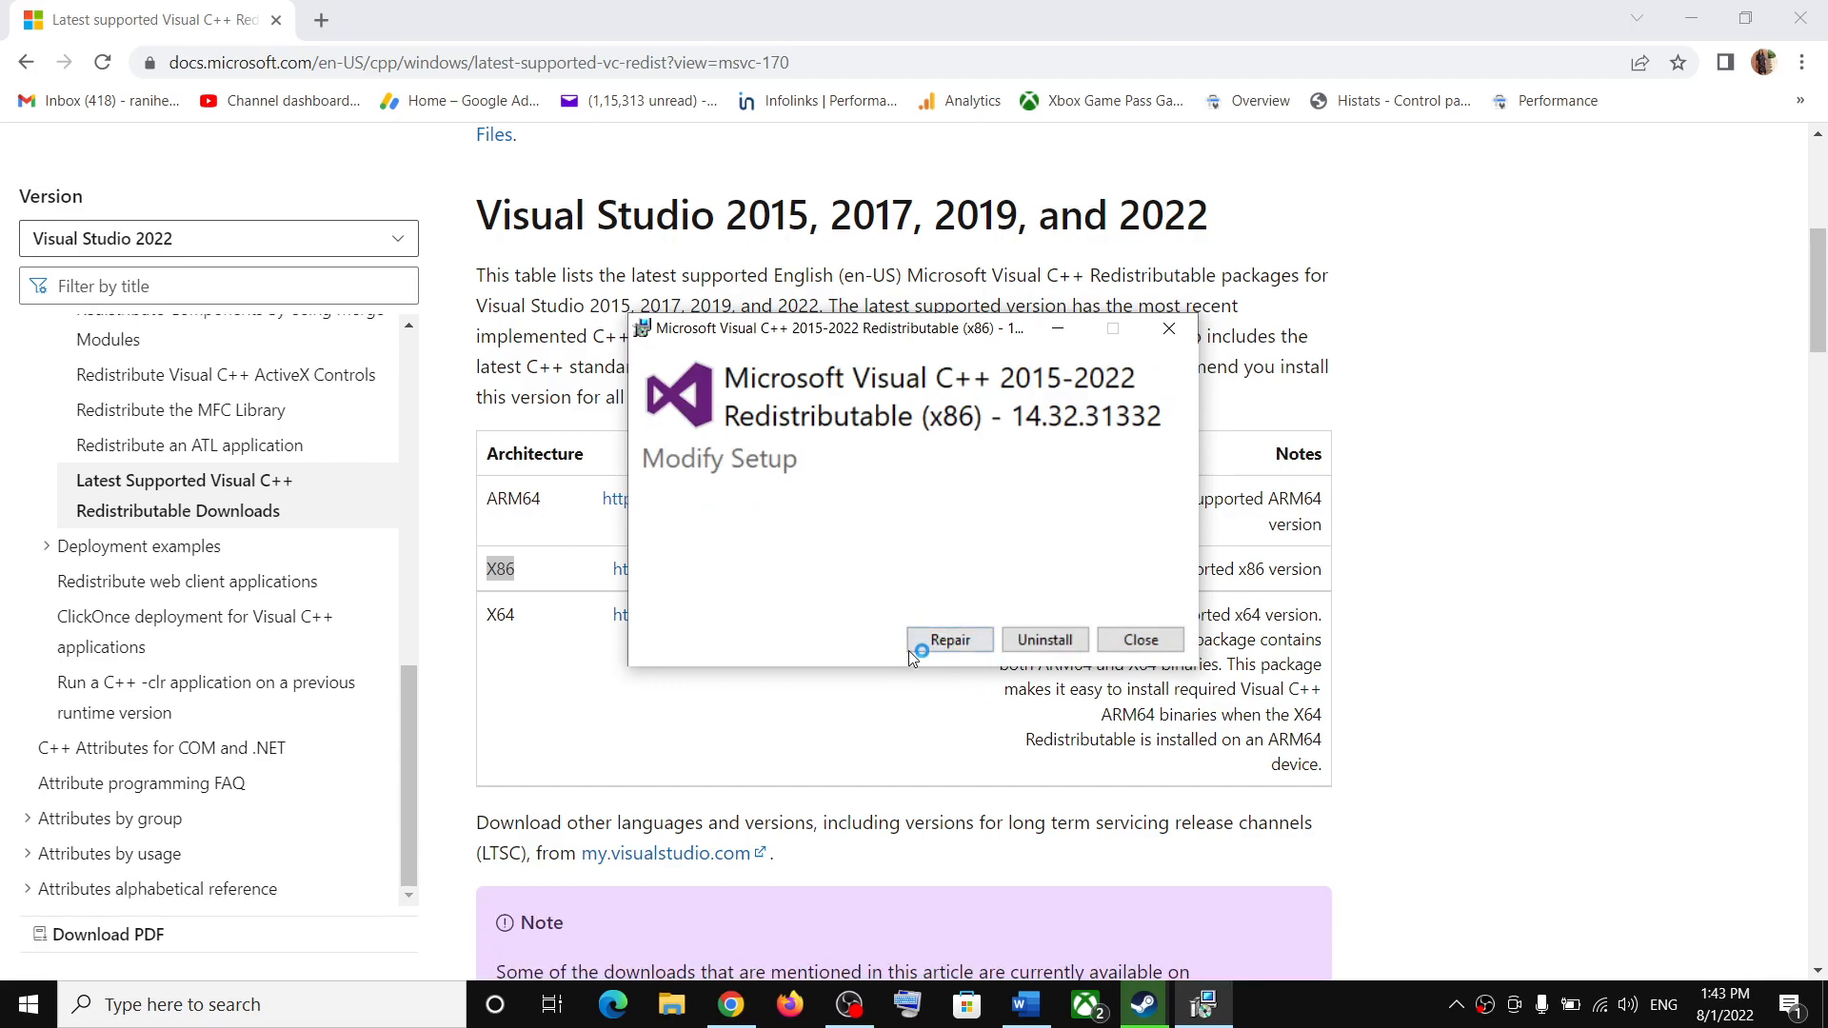
left_click(947, 647)
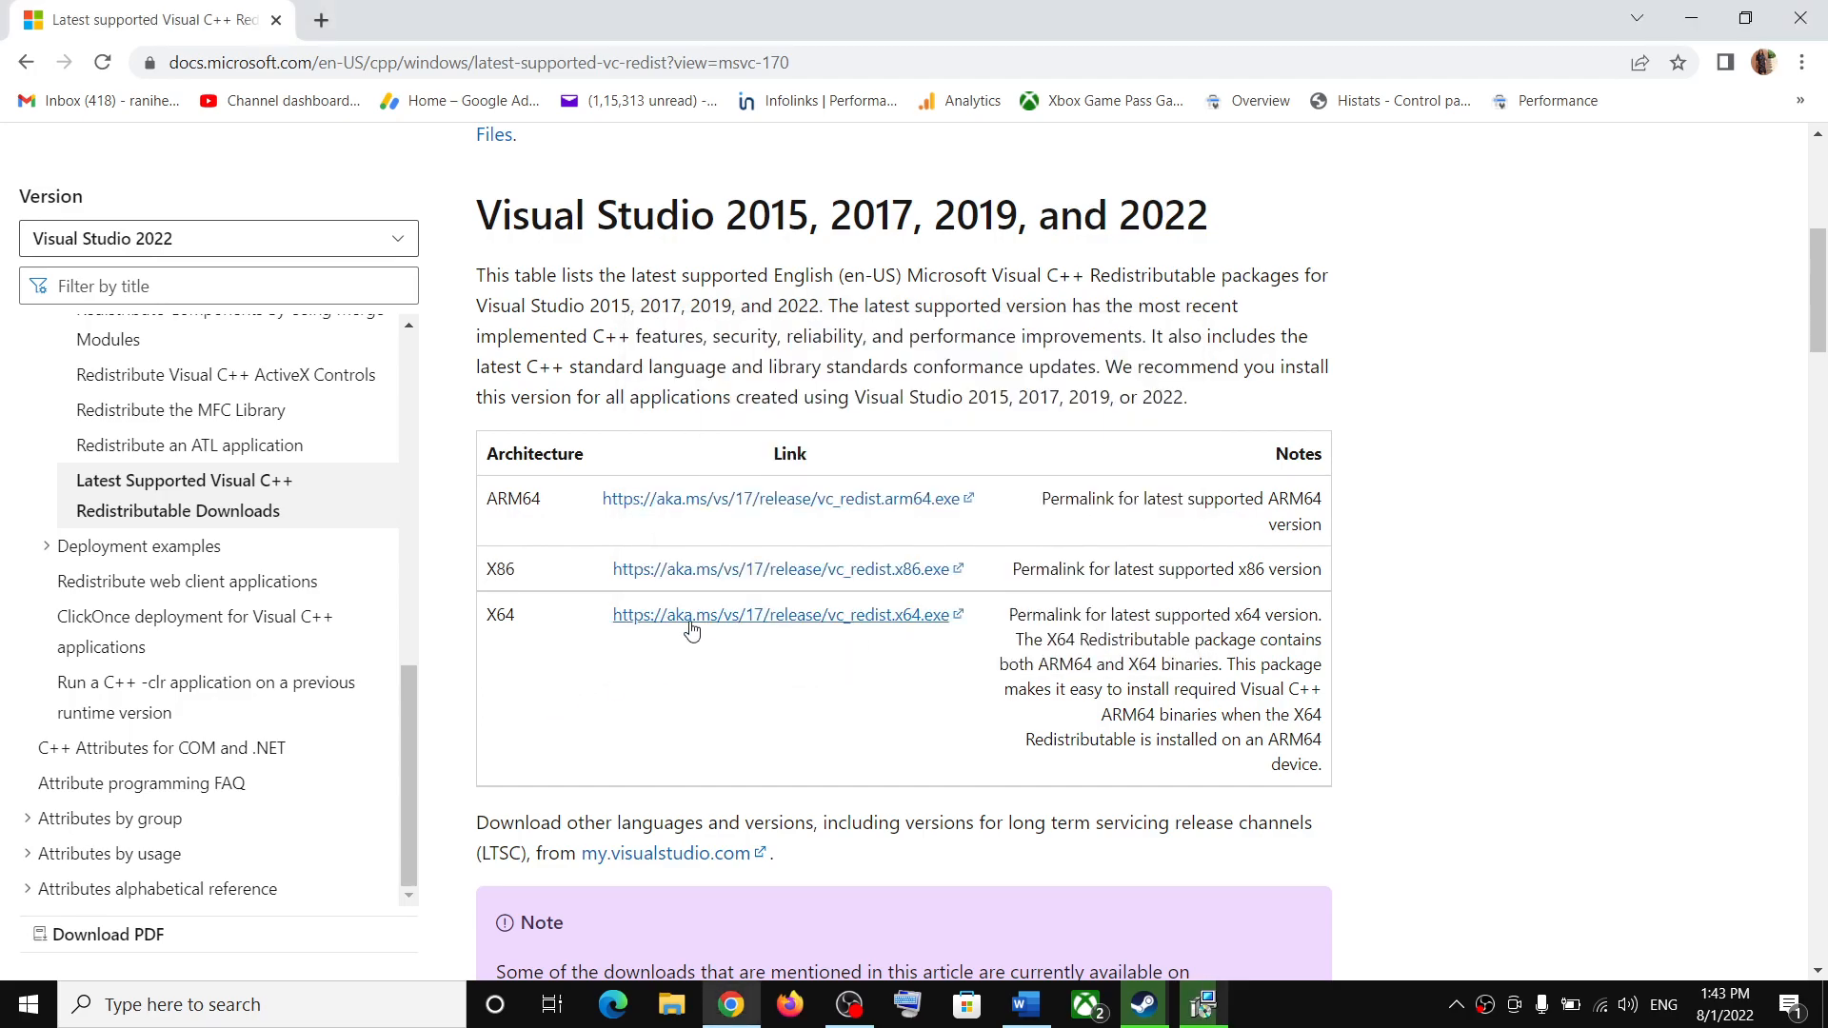
Step: Download vc_redist.x64.exe and start a Repair of the x64 redistributable
left_click(782, 627)
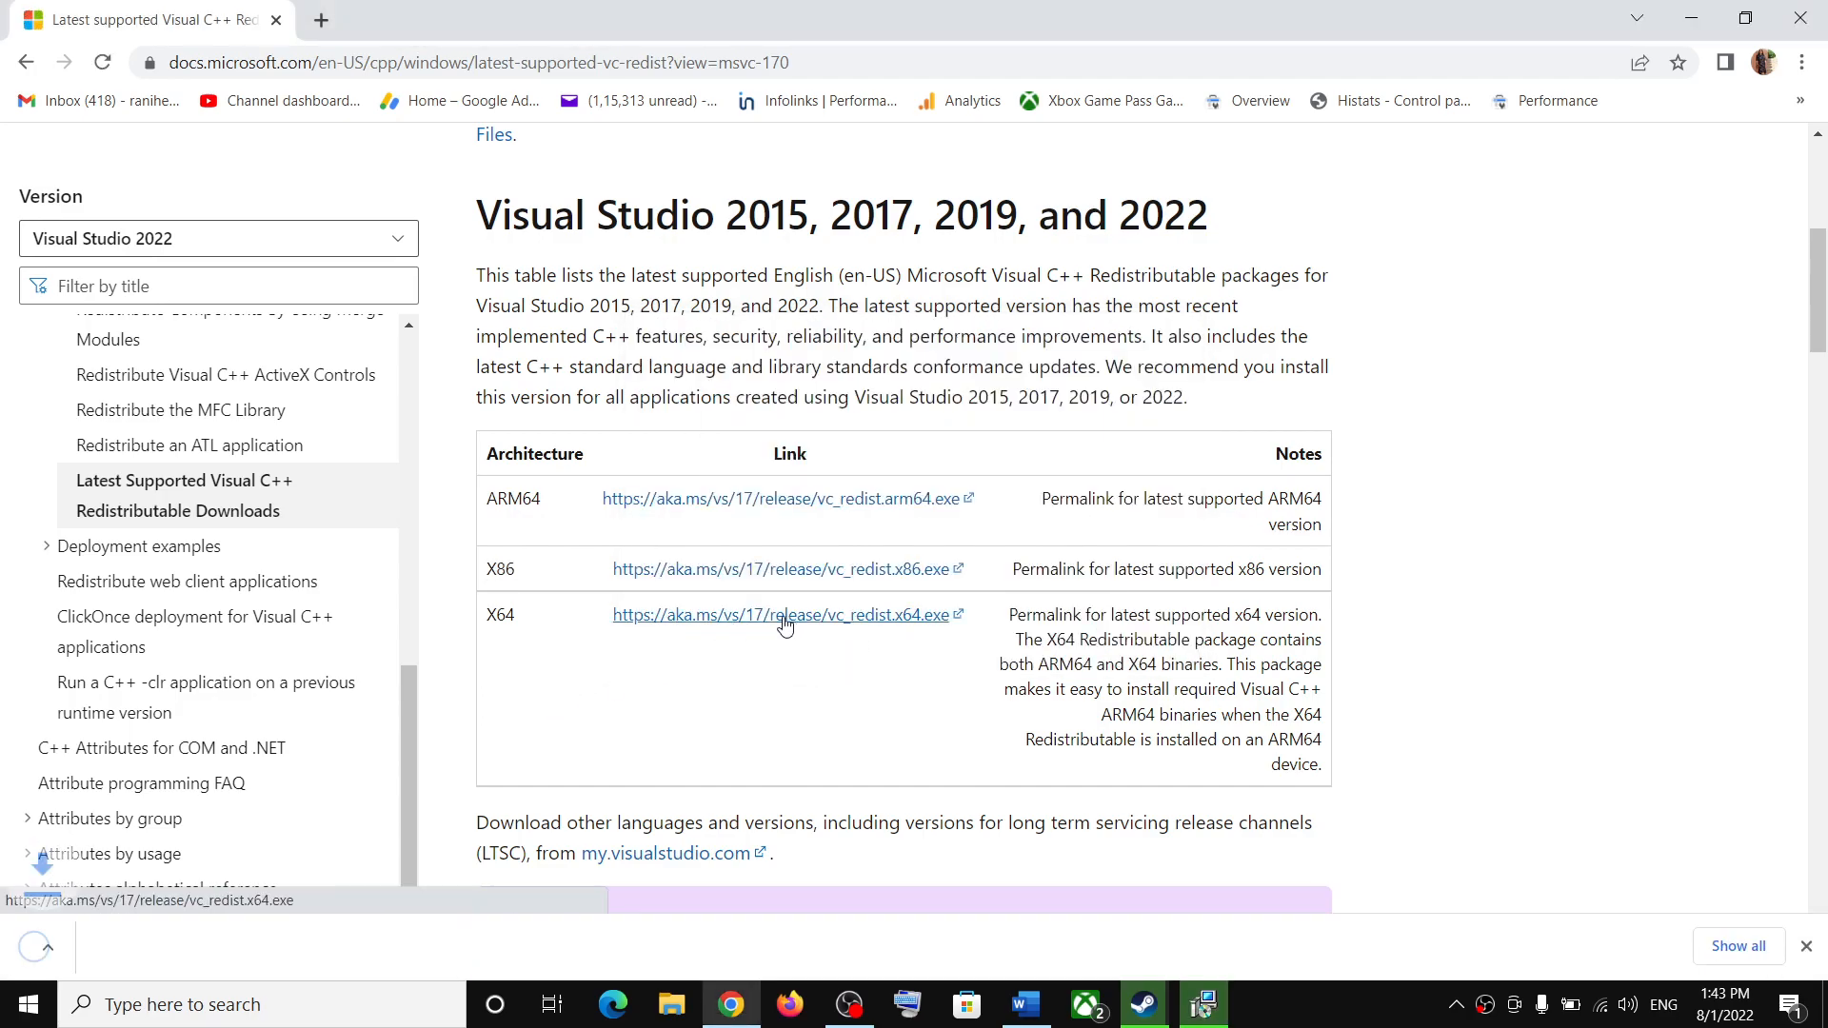
left_click(42, 950)
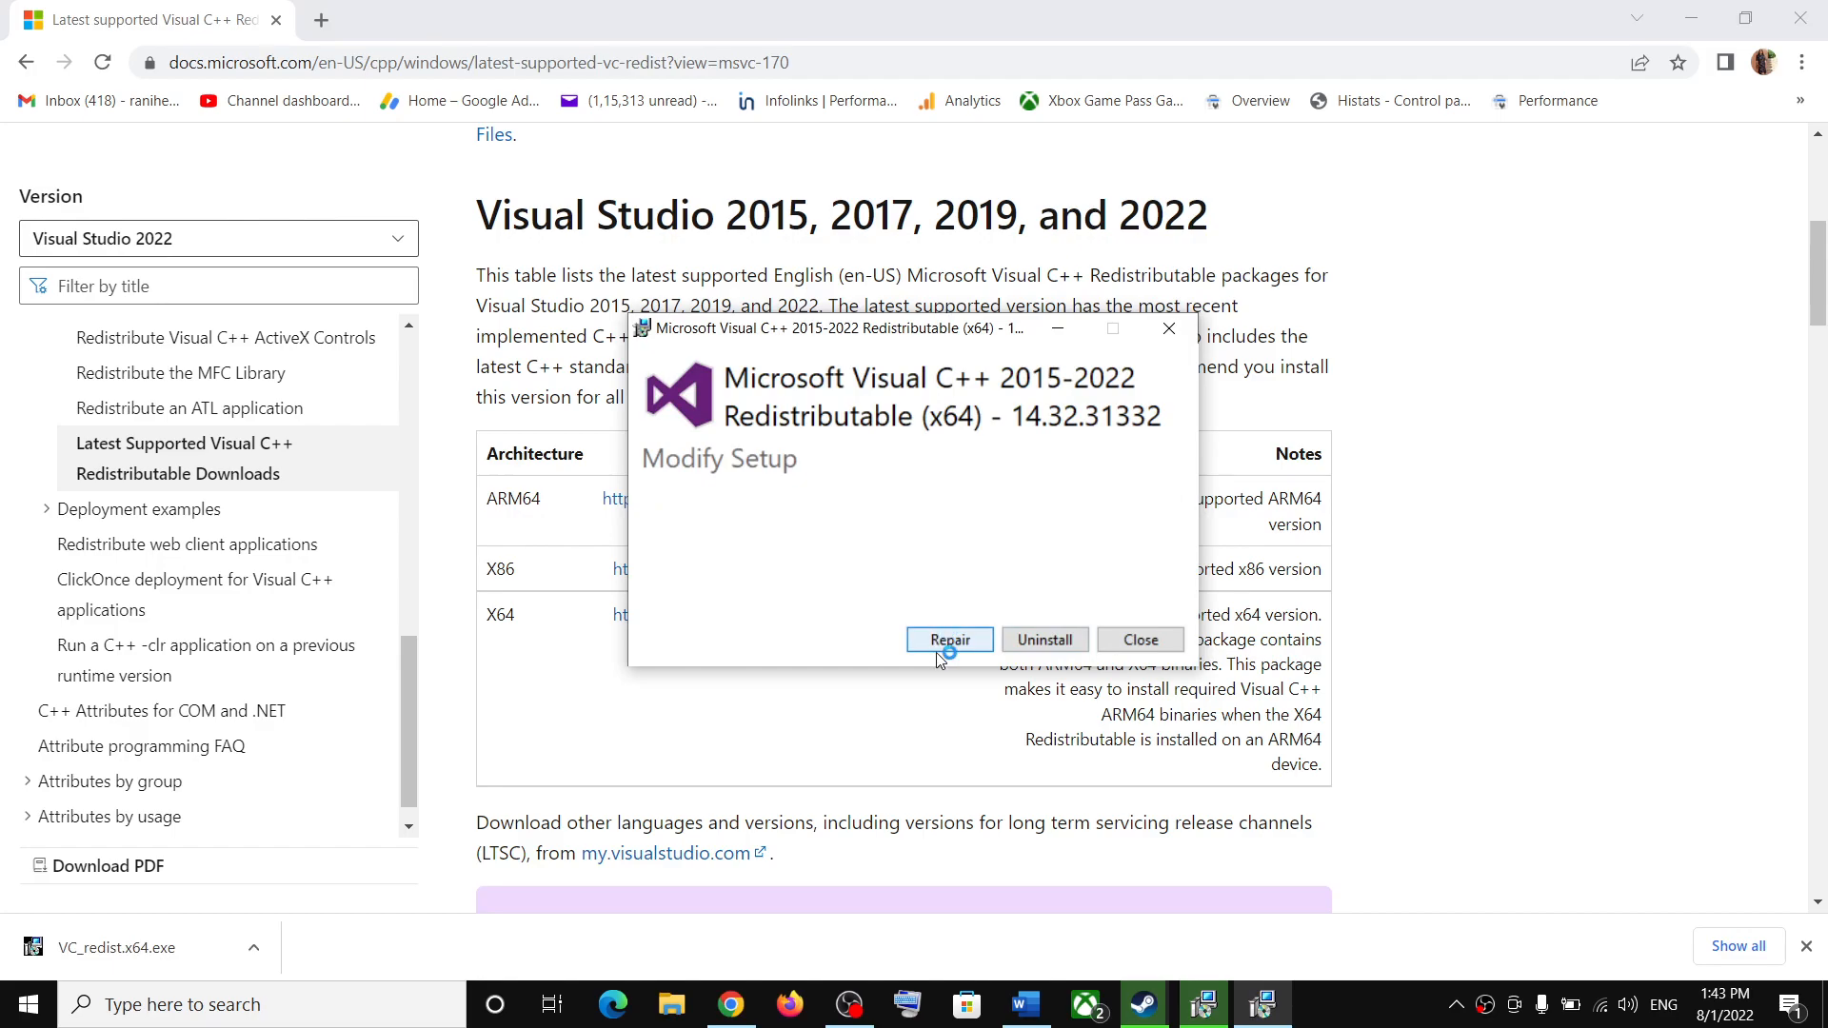
left_click(936, 643)
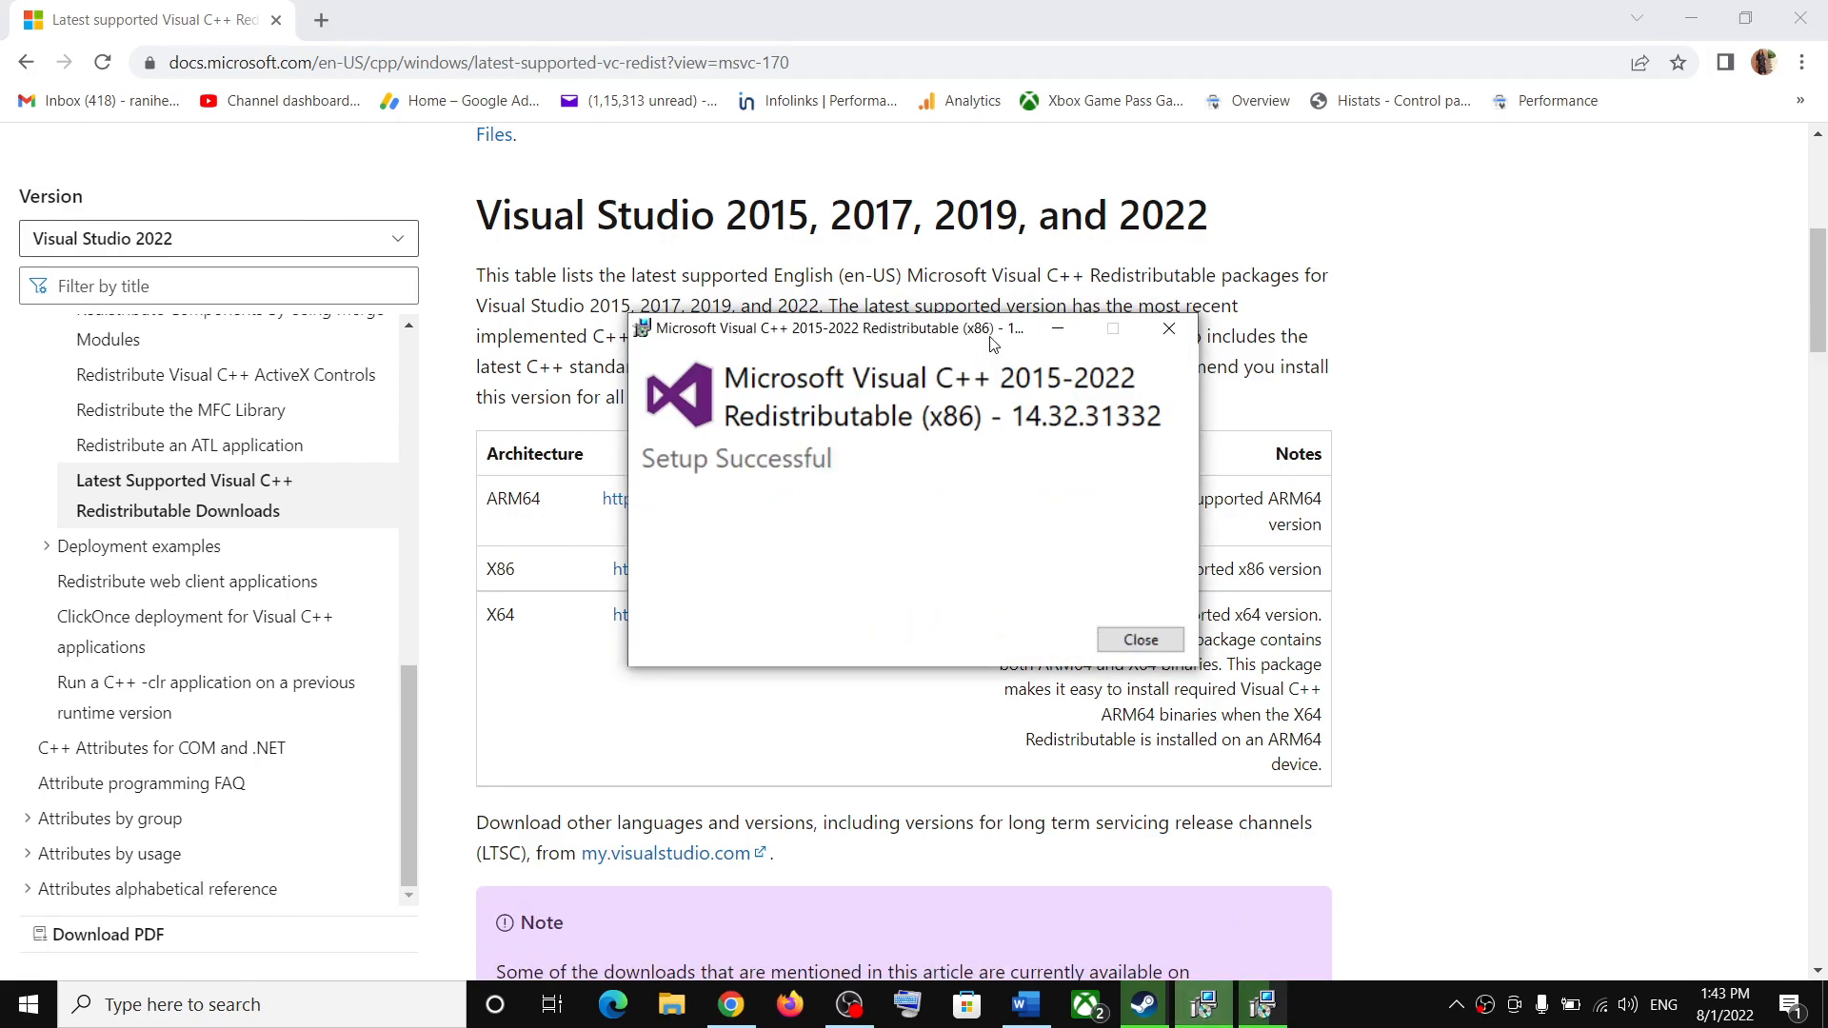
Step: Arrange the x86 and x64 setup windows side by side and close them once both show Setup Successful
left_click_drag(993, 343, 615, 345)
left_click_drag(821, 344, 1139, 339)
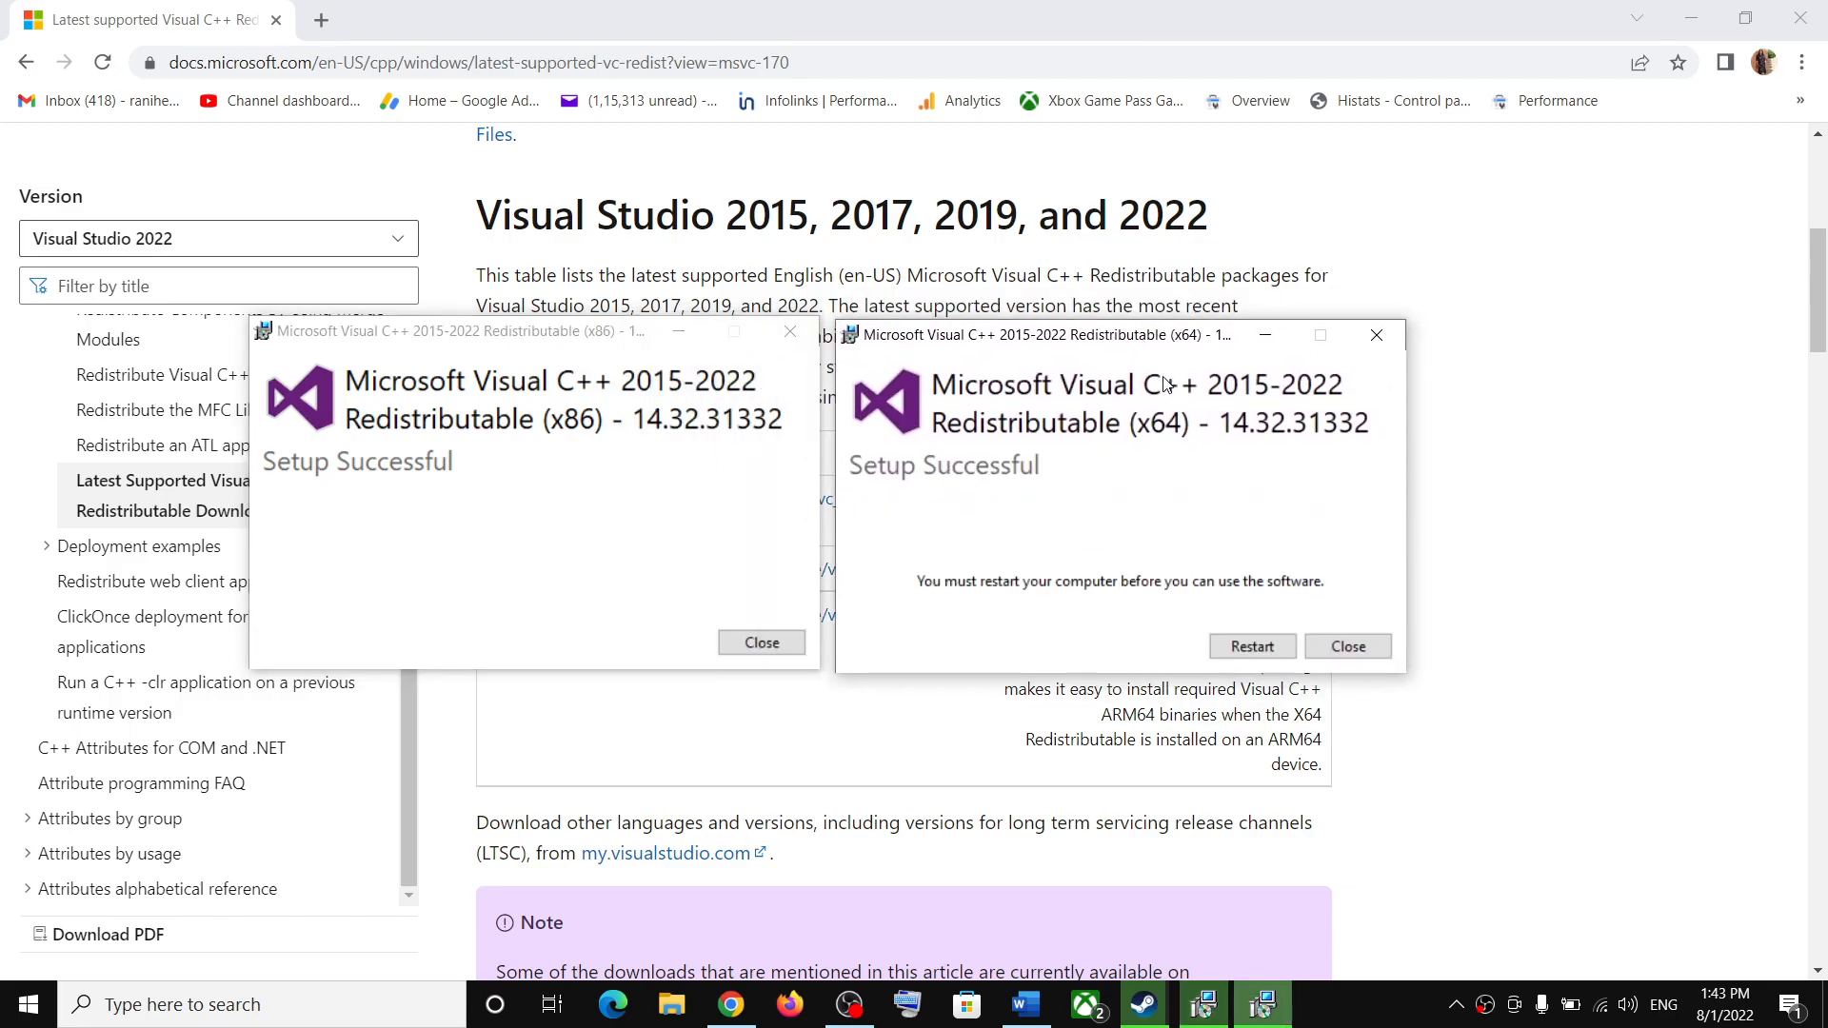
left_click(1252, 647)
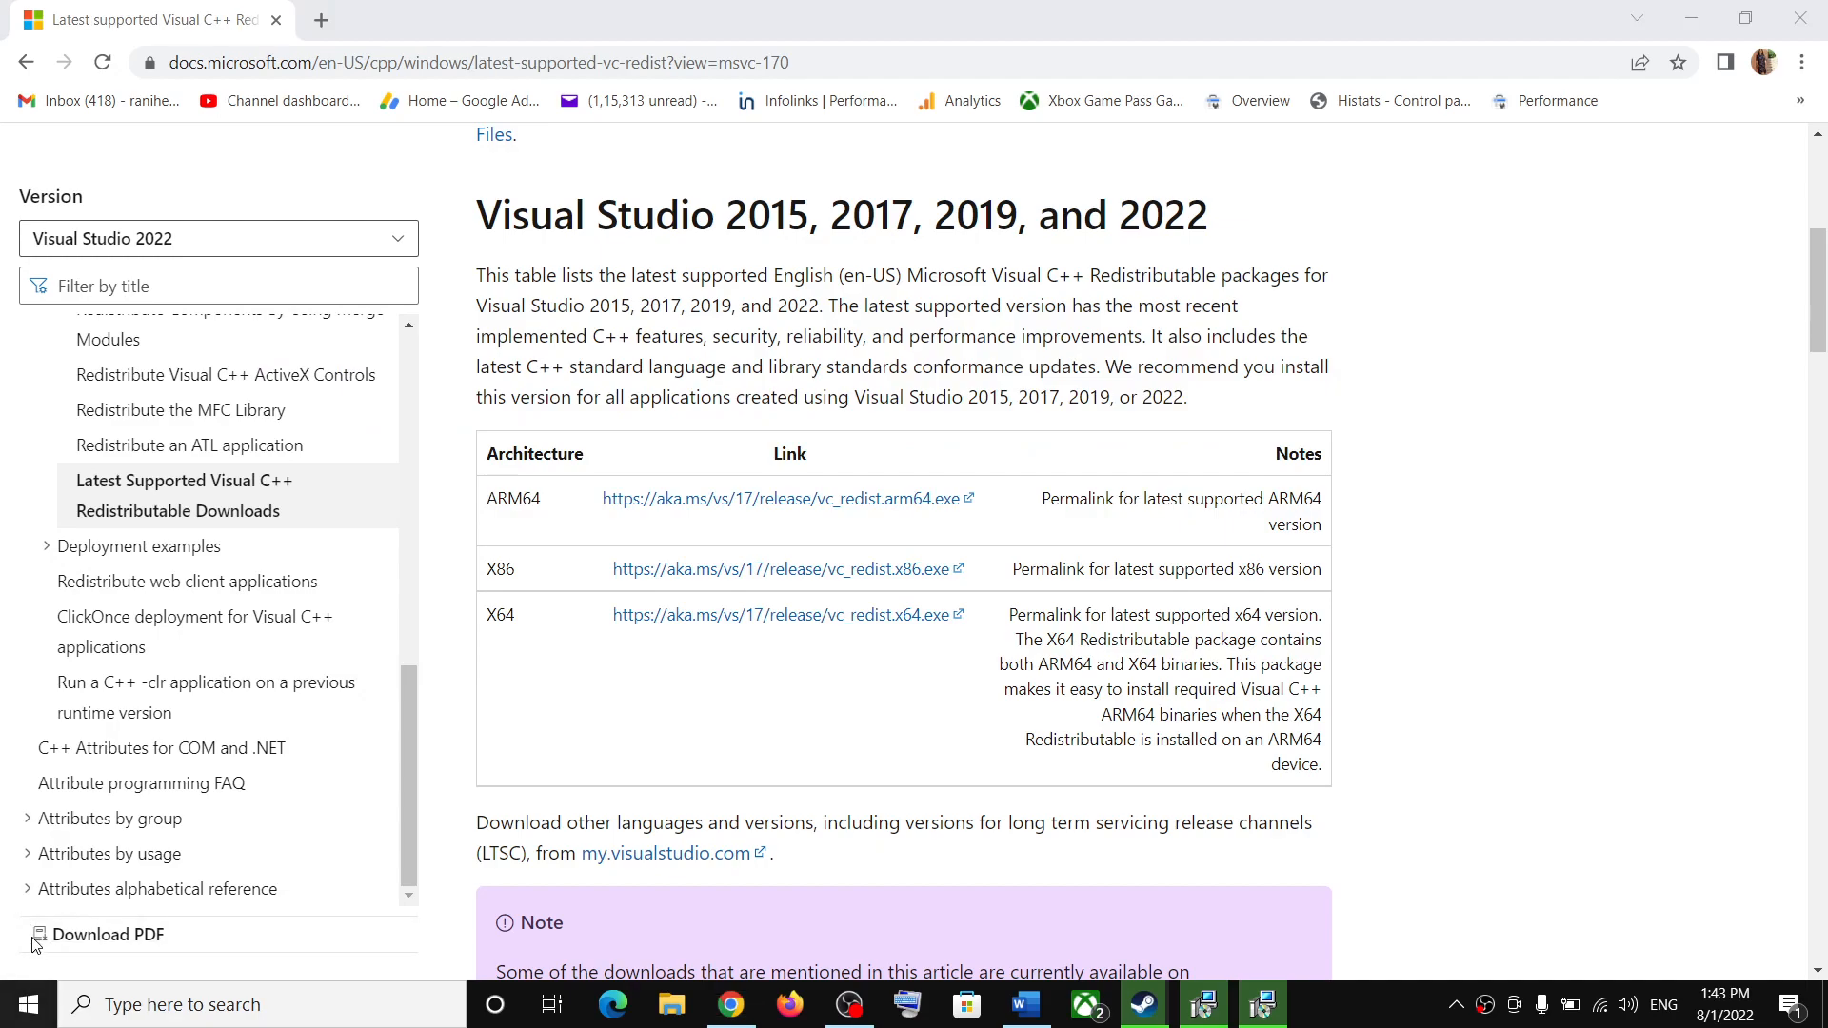
Step: Look at the Start menu power options without restarting, then return to the Steam library for Stray
left_click(28, 1003)
left_click(64, 954)
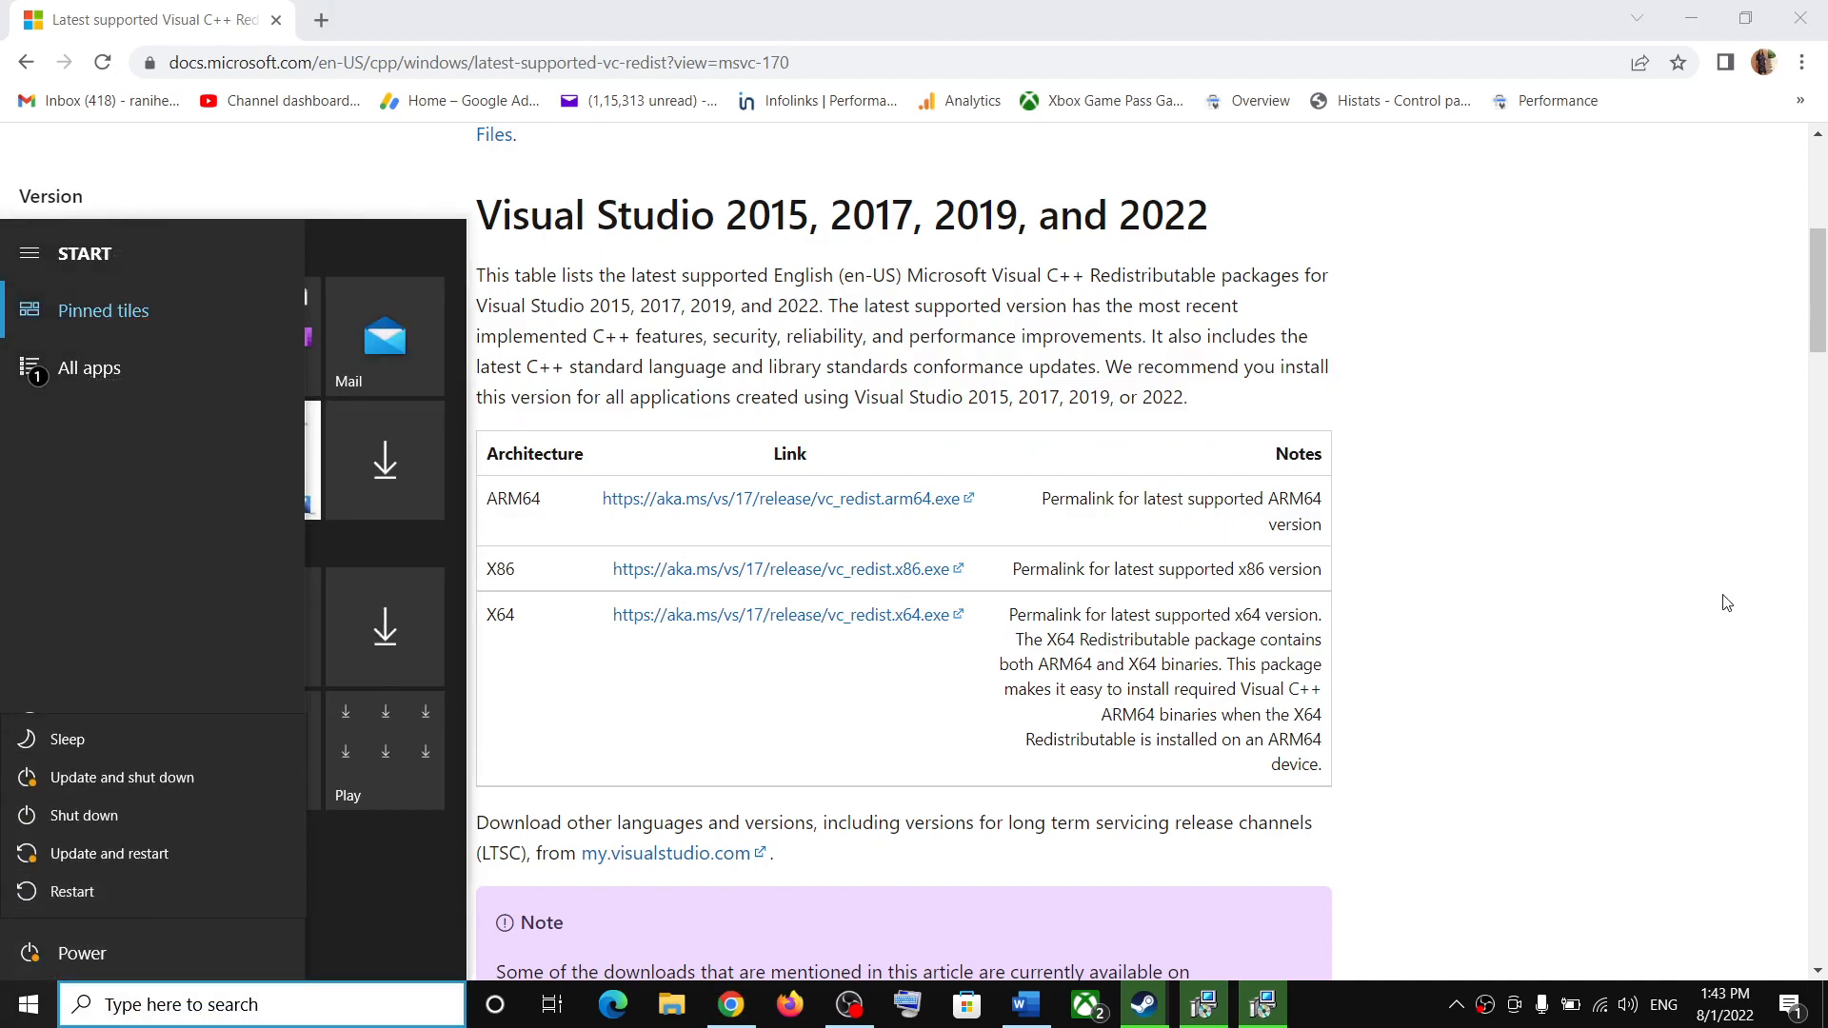
left_click(1607, 602)
left_click(1500, 663)
left_click(1142, 1005)
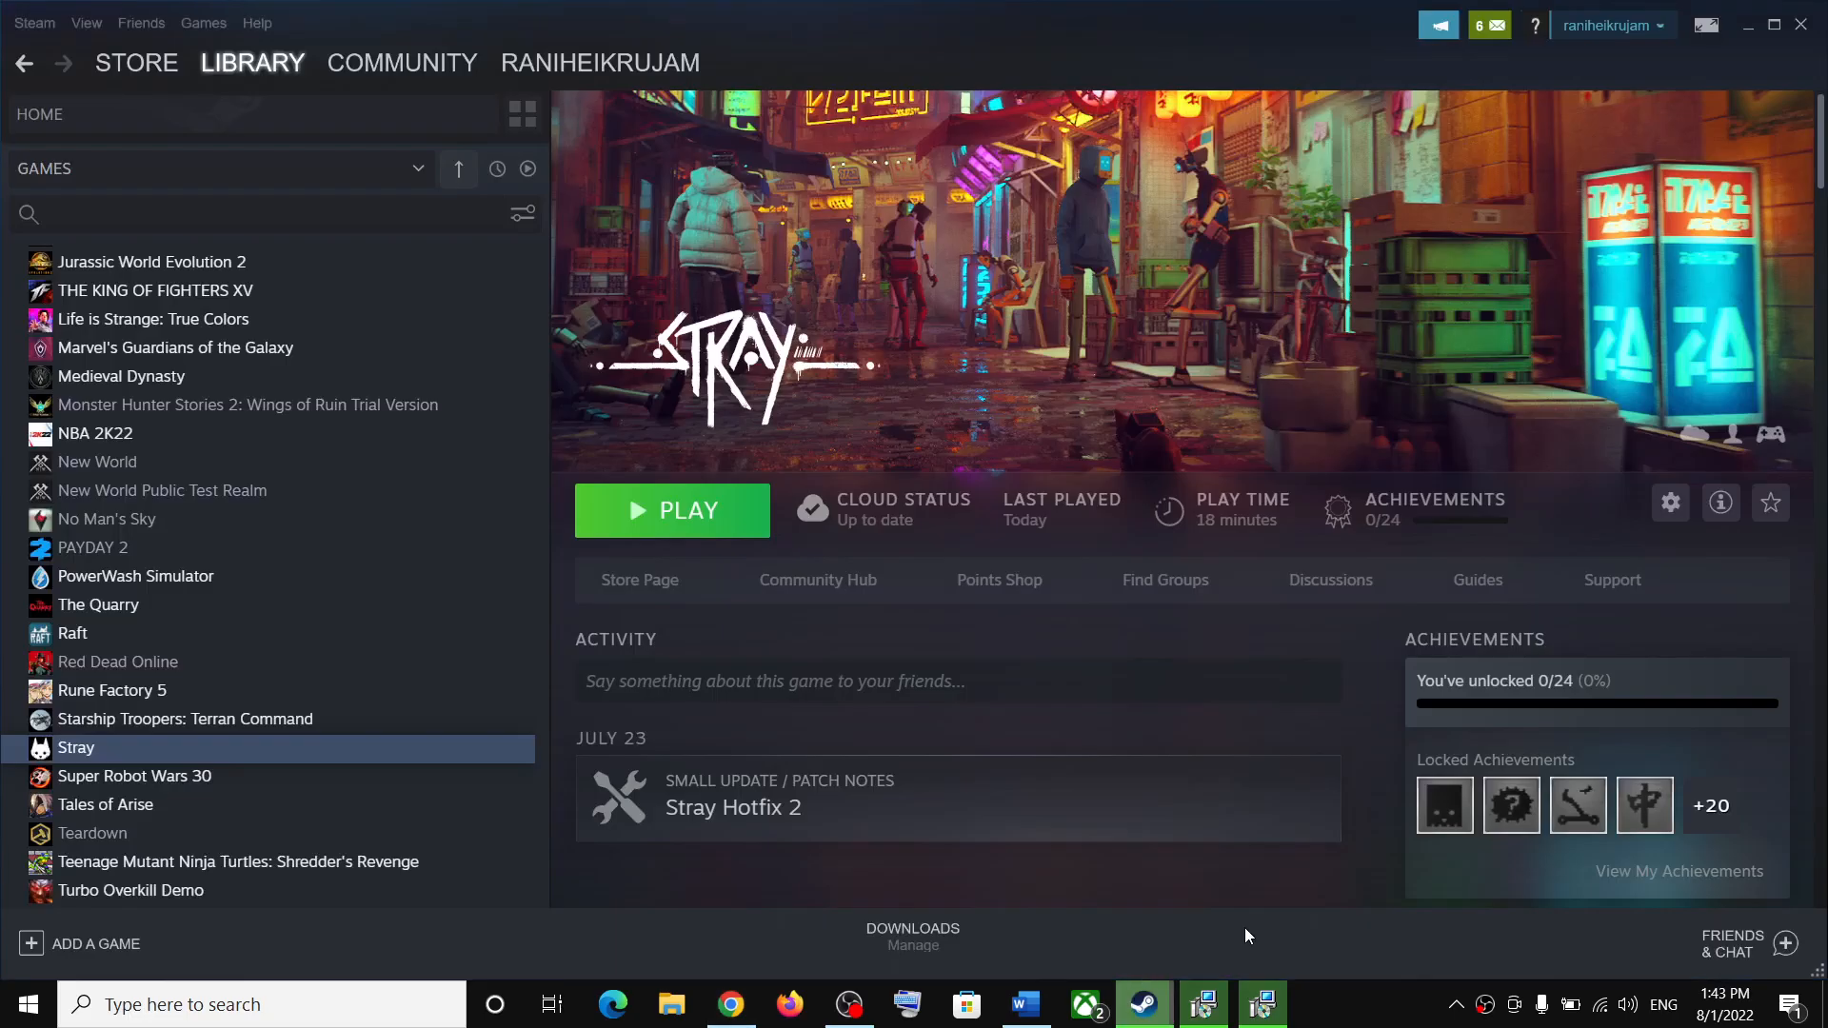